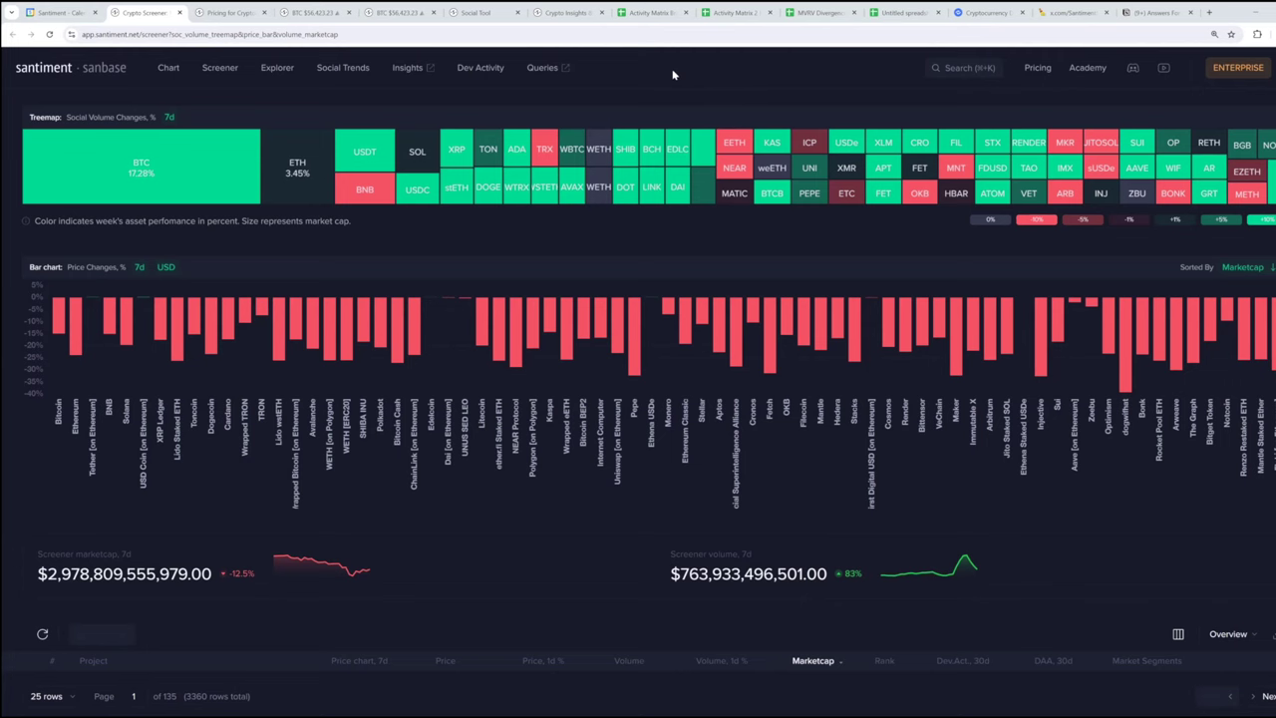
mouse_move(637, 382)
mouse_move(1121, 394)
mouse_move(141, 138)
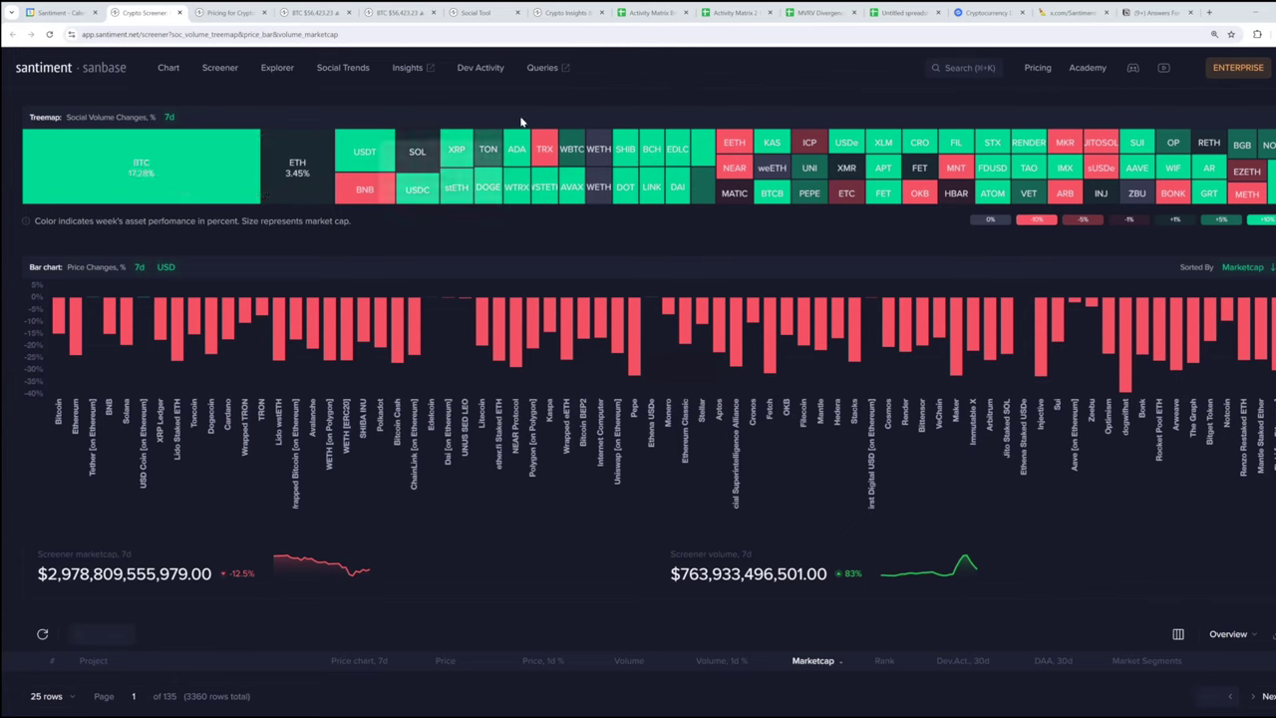
mouse_move(652, 166)
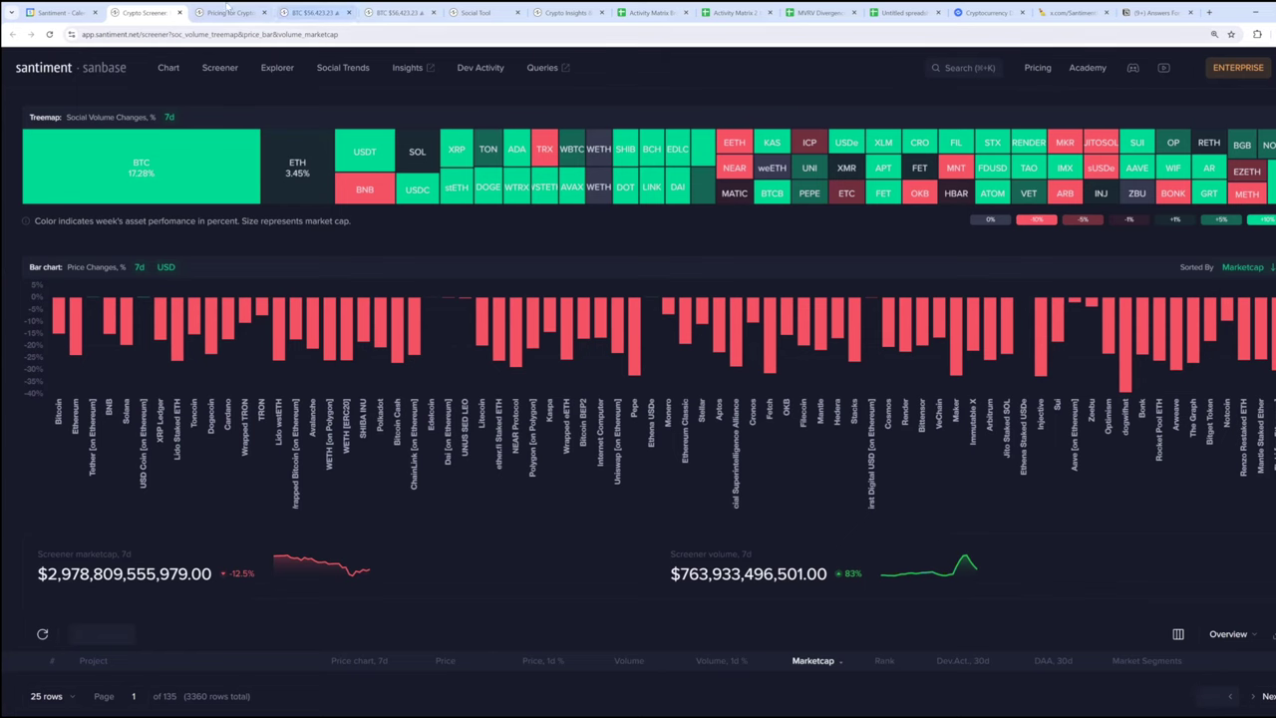
Switch to the Bitcoin chart at $56,423.23 with BTC Supply Distribution merged onto it
left_click(310, 12)
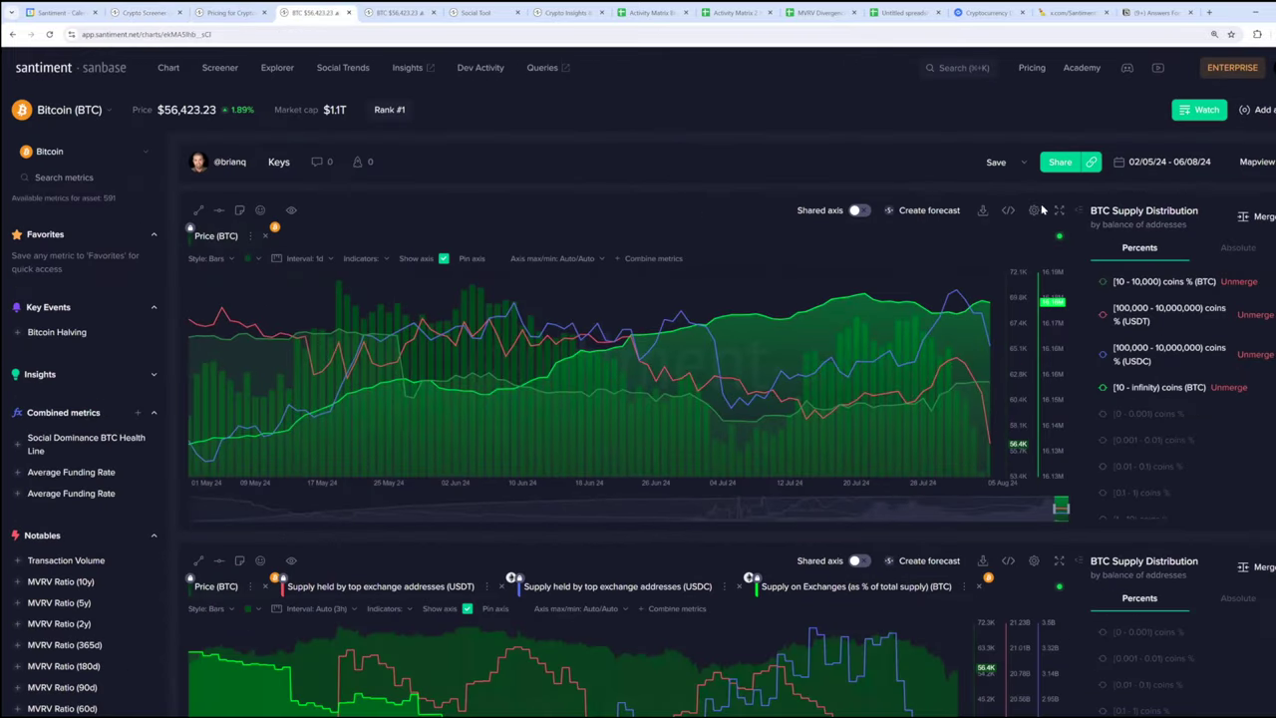
Enlarge the Bitcoin price chart overlaid with BTC, USDT and USDC wallet-tier supply lines
left_click(999, 171)
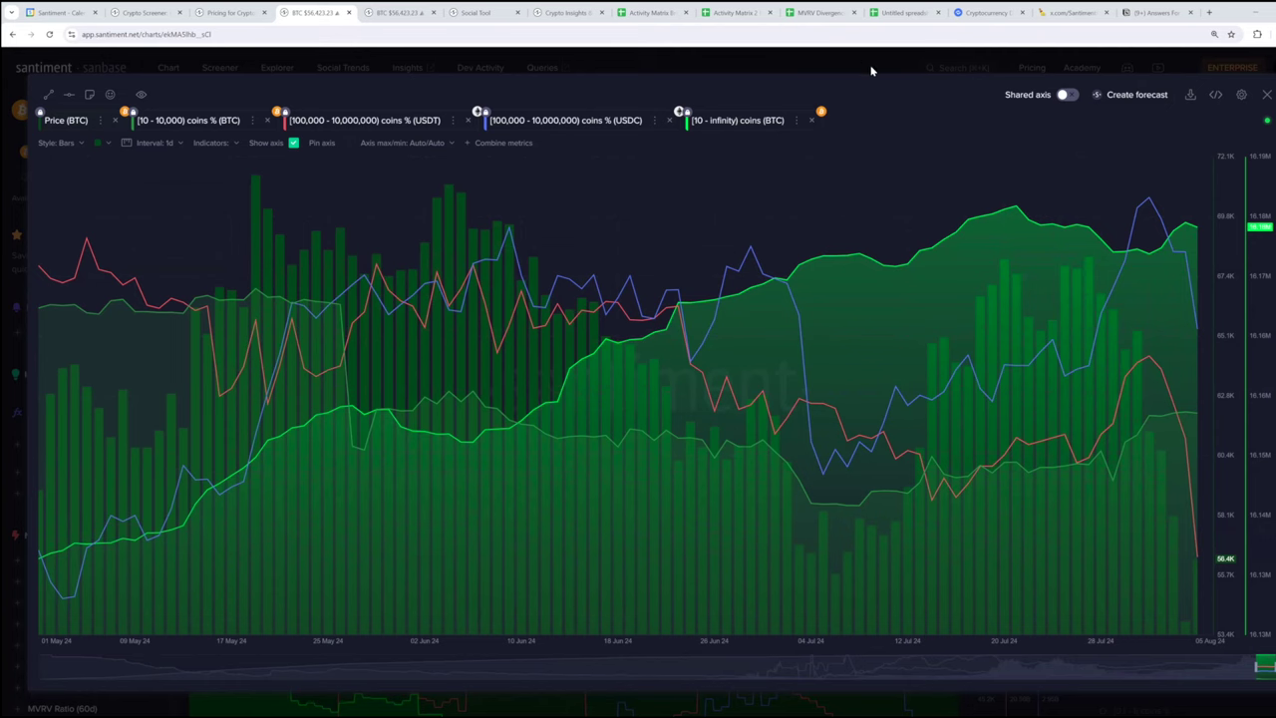
Add Supply on Exchanges (BTC) to the top Bitcoin chart, enlarge it, then go to the Social Tool
key("Escape")
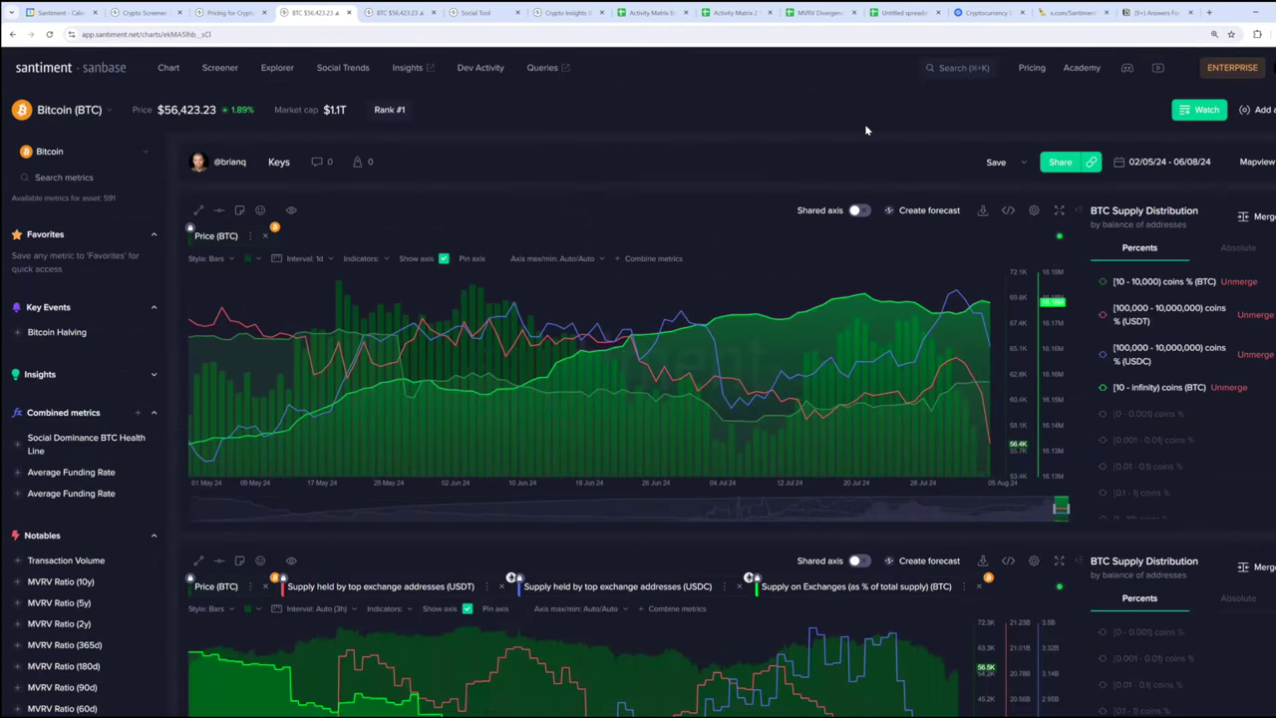
left_click(100, 175)
type("supply on e")
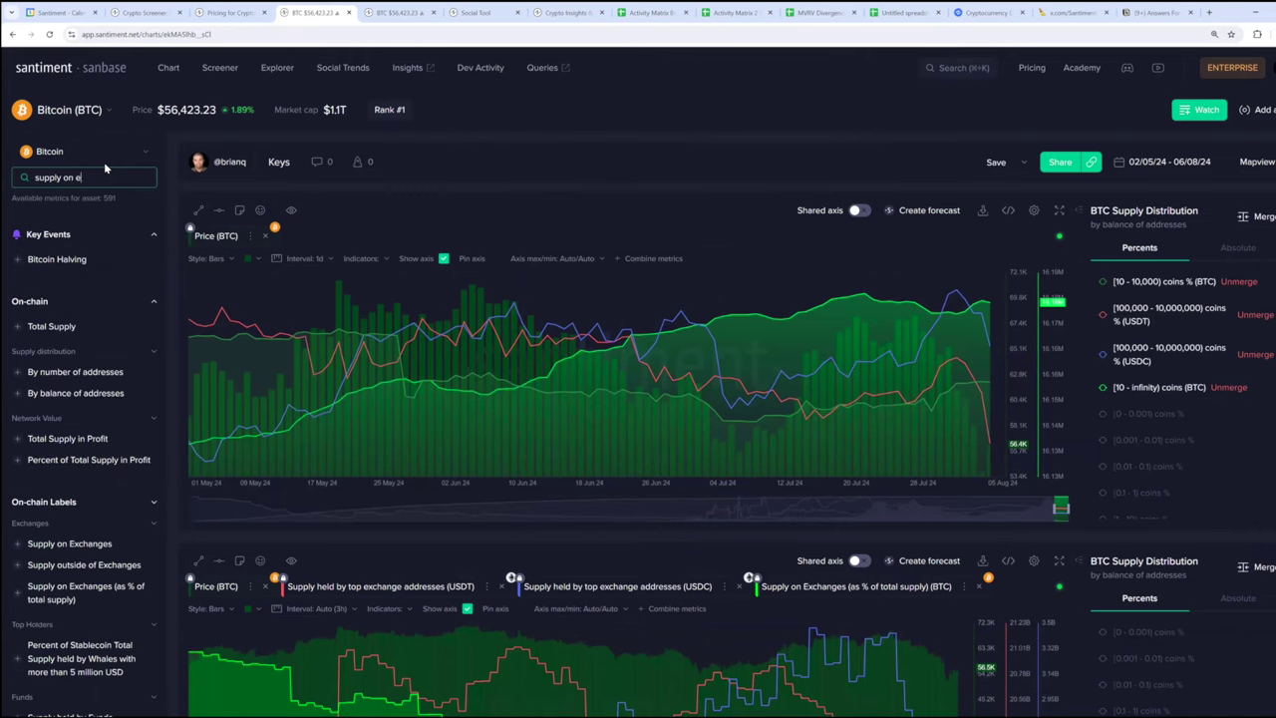
type("xcha")
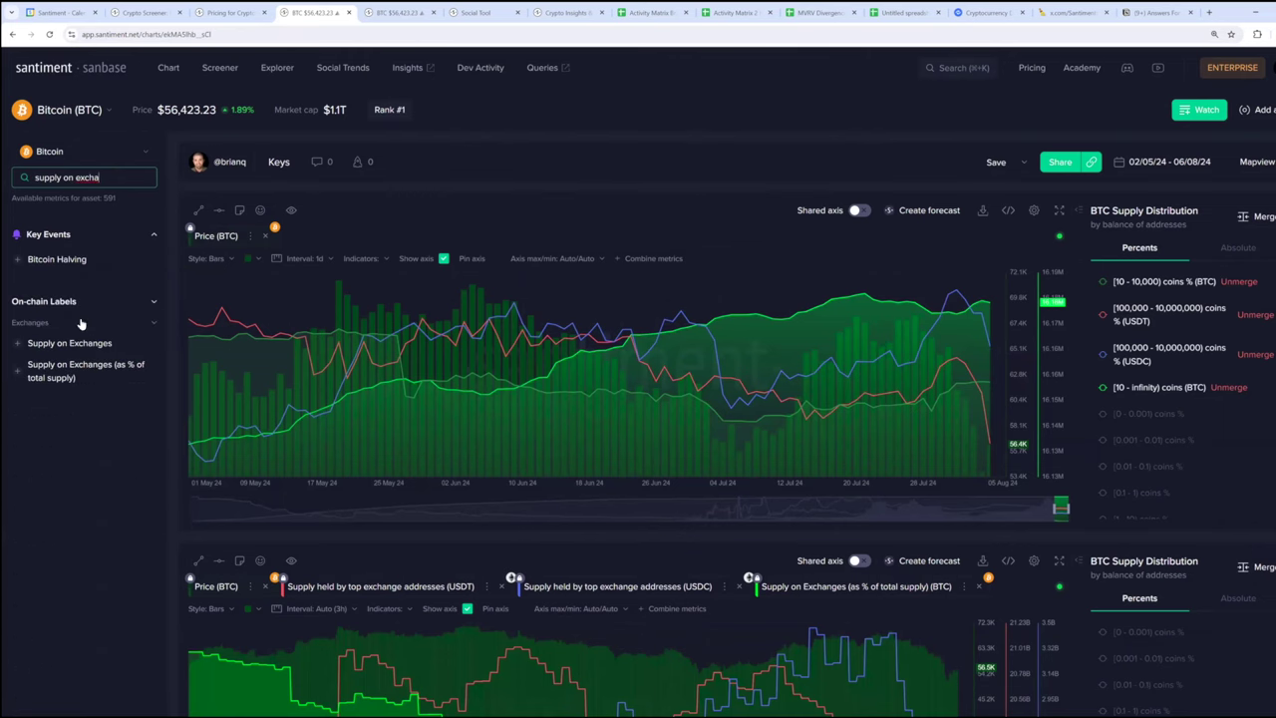
left_click(79, 342)
left_click(288, 283)
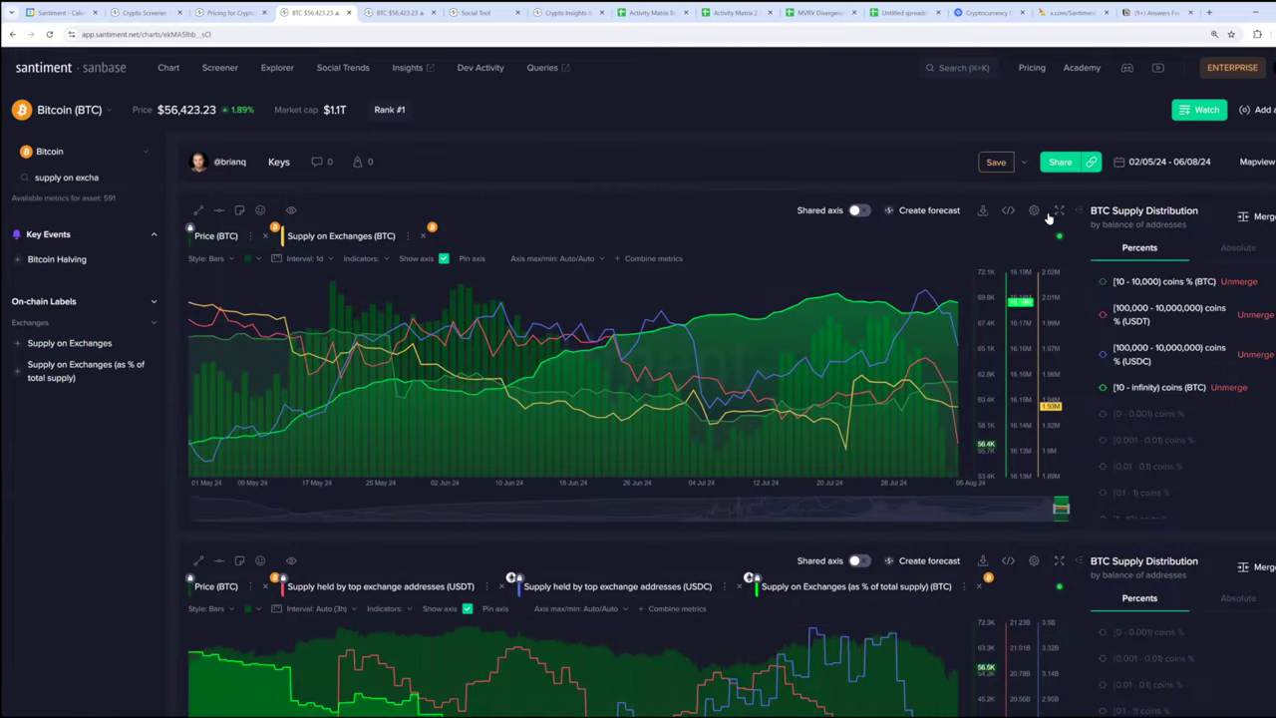
left_click(1059, 210)
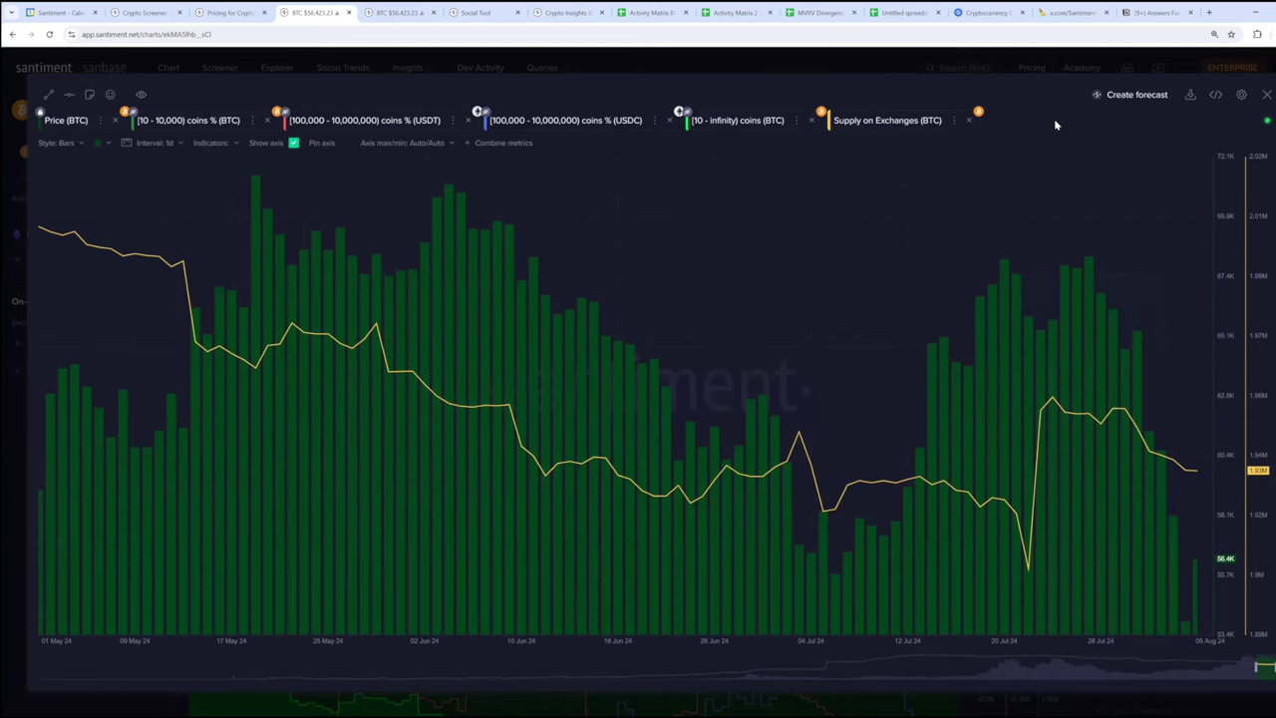
left_click(481, 14)
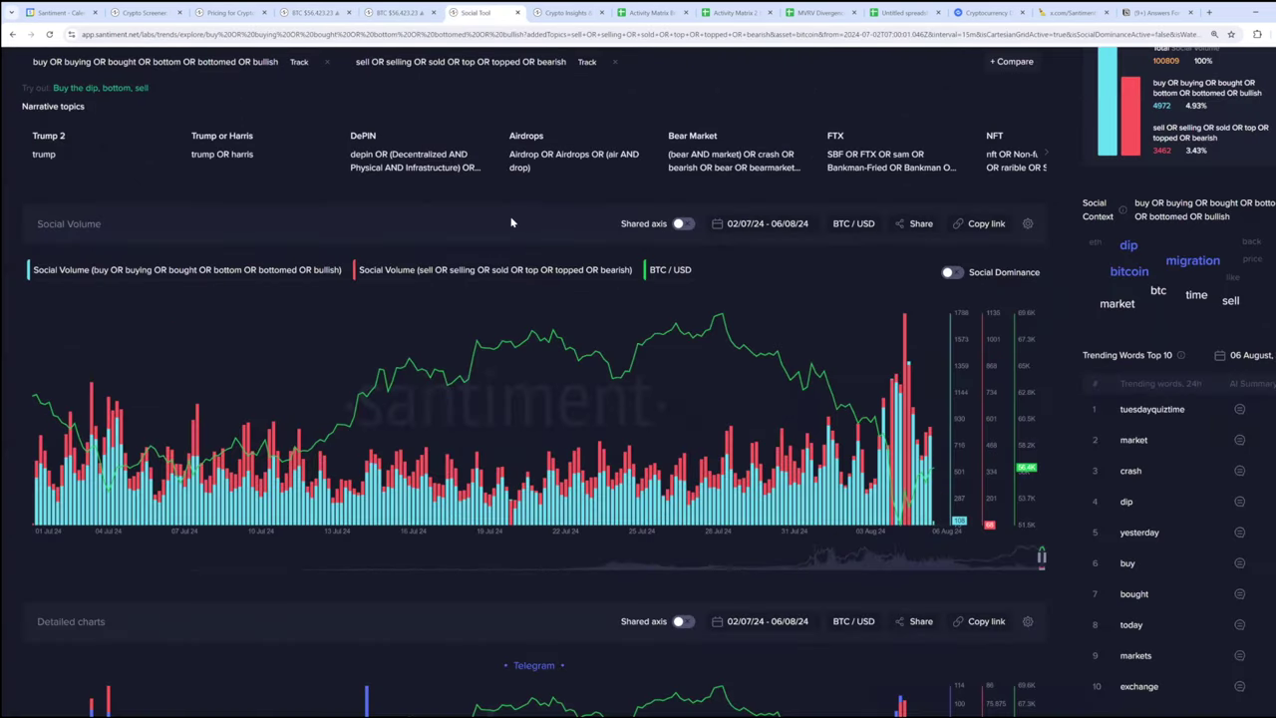
Zoom in and review buy-versus-sell social volume for Telegram, Reddit, Twitter, 4chan, Bitcointalk and Farcaster
key("ctrl+plus")
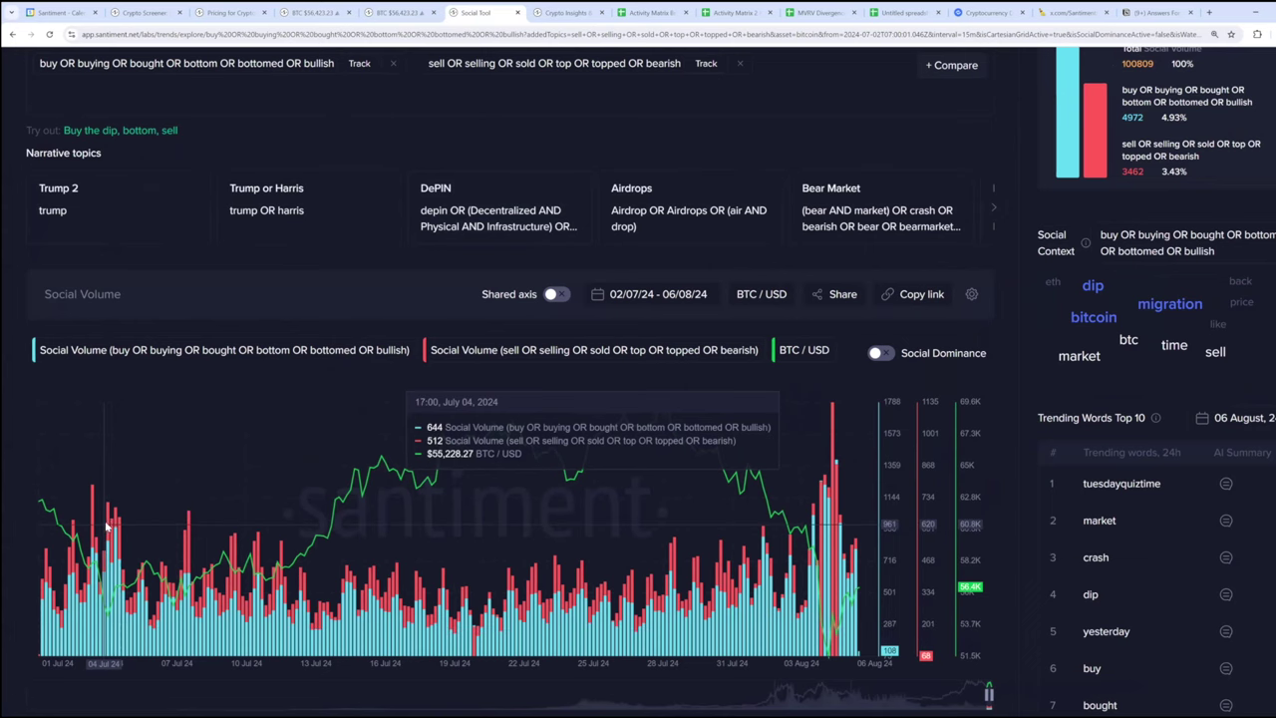
scroll(358, 501, "down", 1)
scroll(359, 502, "down", 3)
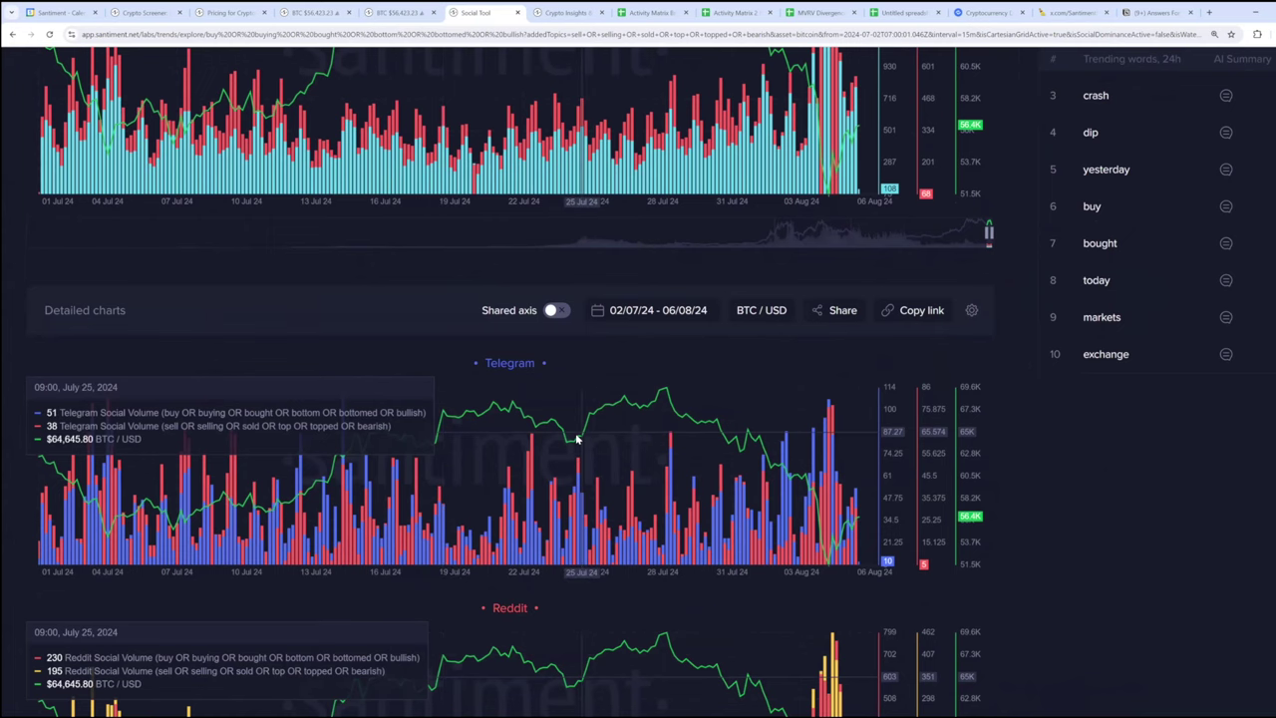
scroll(578, 435, "down", 2)
scroll(578, 454, "down", 4)
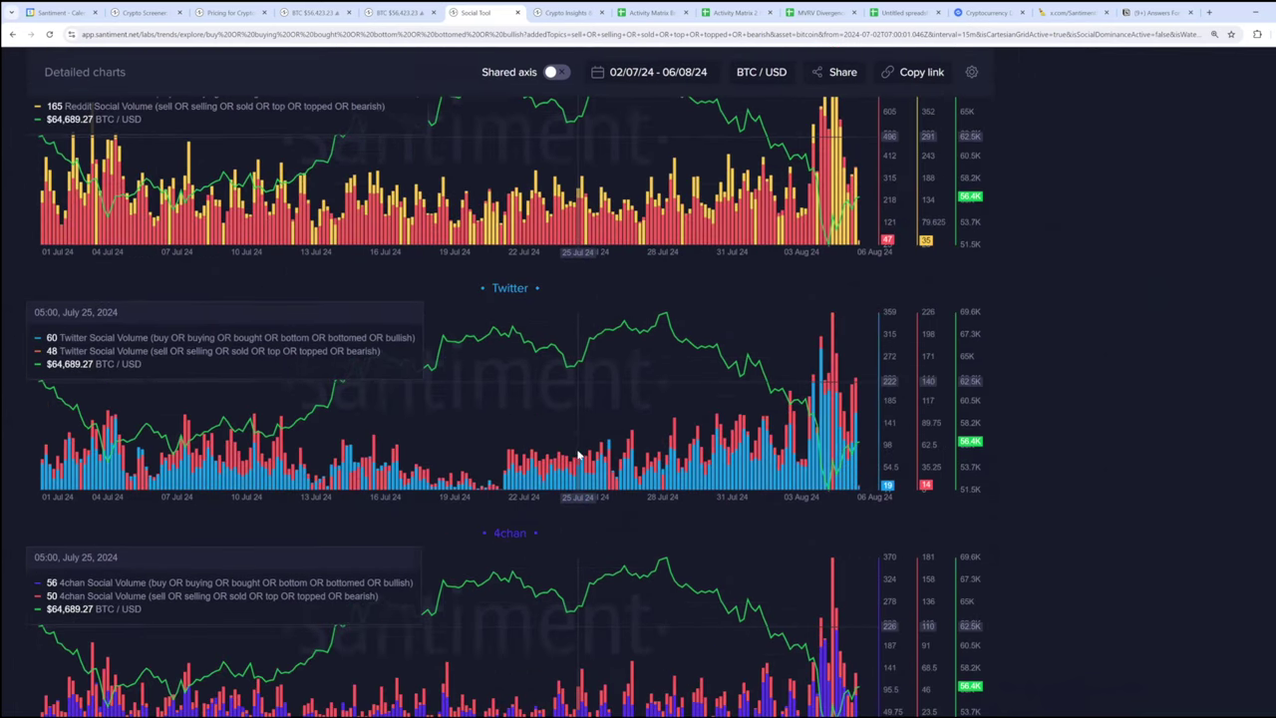
scroll(568, 458, "down", 1)
scroll(583, 478, "down", 1)
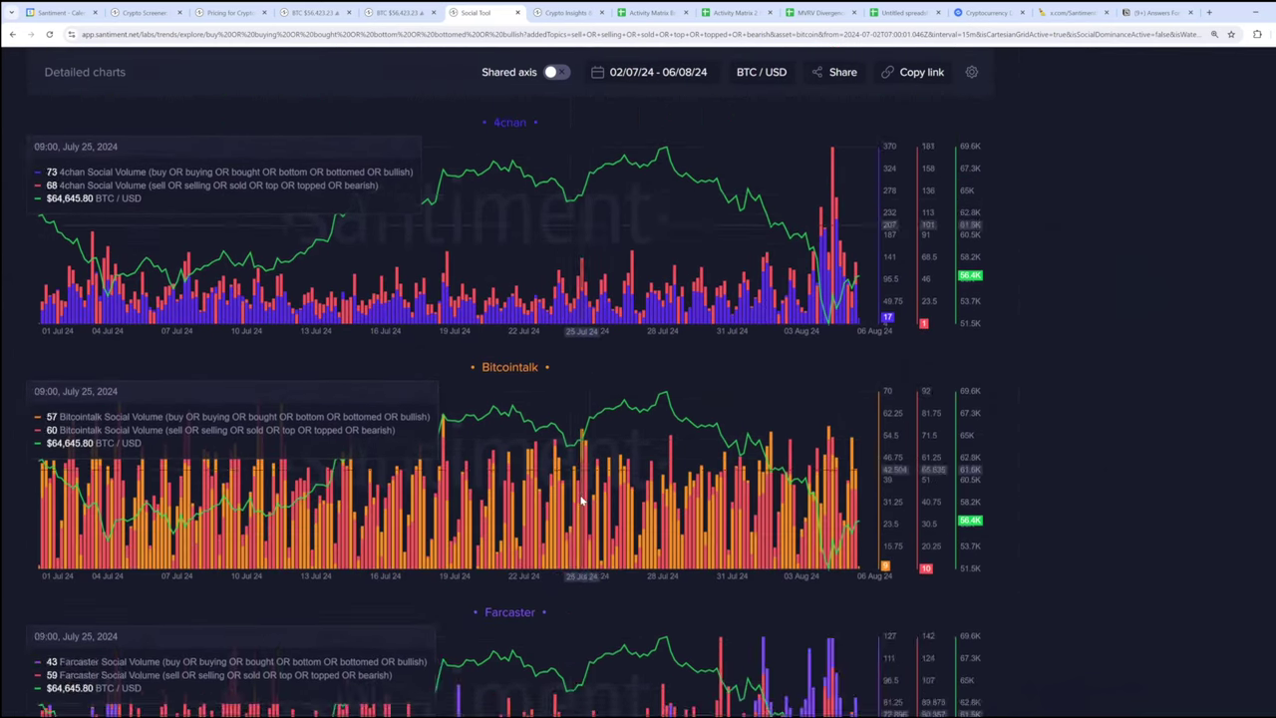
scroll(589, 484, "up", 2)
scroll(589, 484, "down", 3)
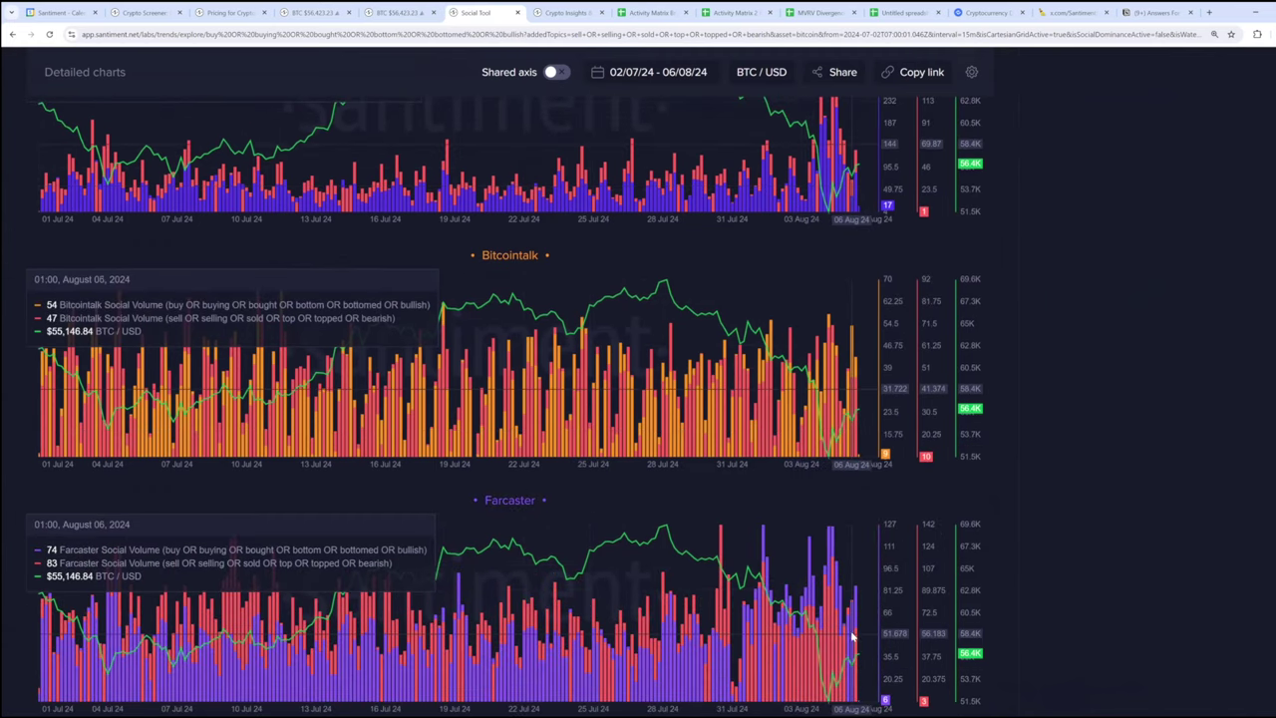
scroll(757, 552, "up", 1)
Turn the Social Volume chart's Shared axis off so bullish and bearish series get separate axes
scroll(757, 552, "up", 10)
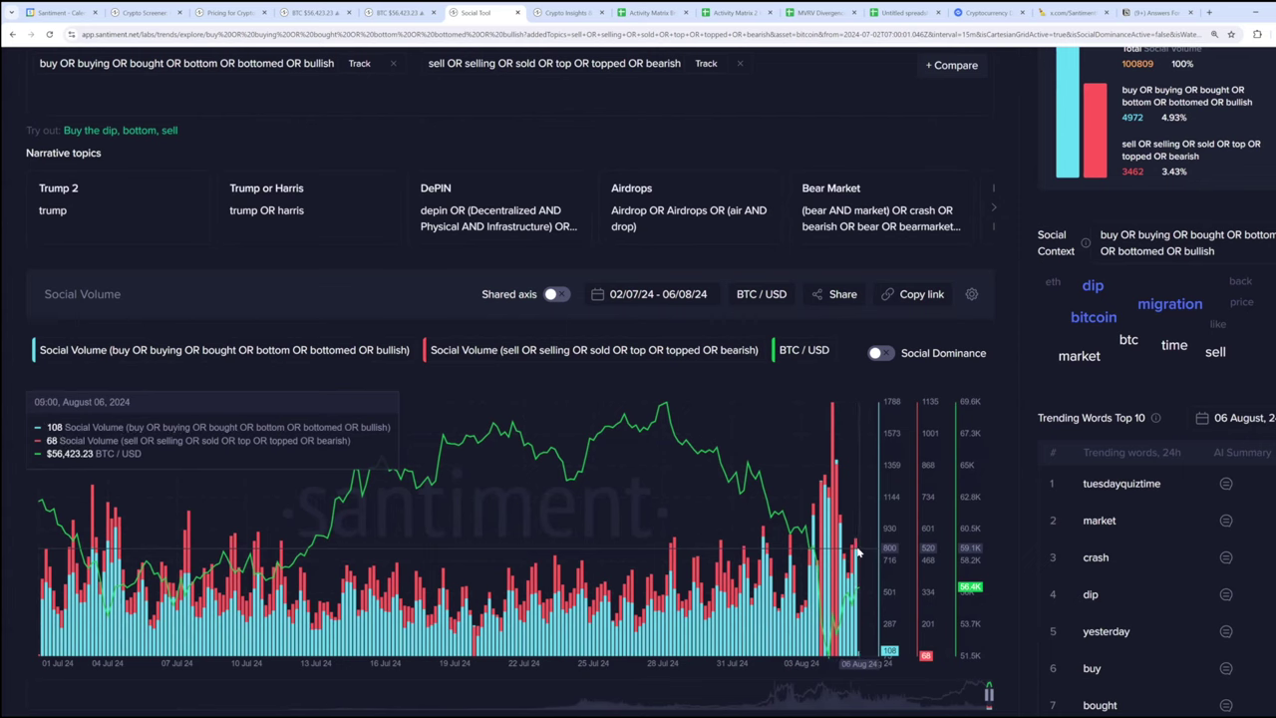
left_click(551, 295)
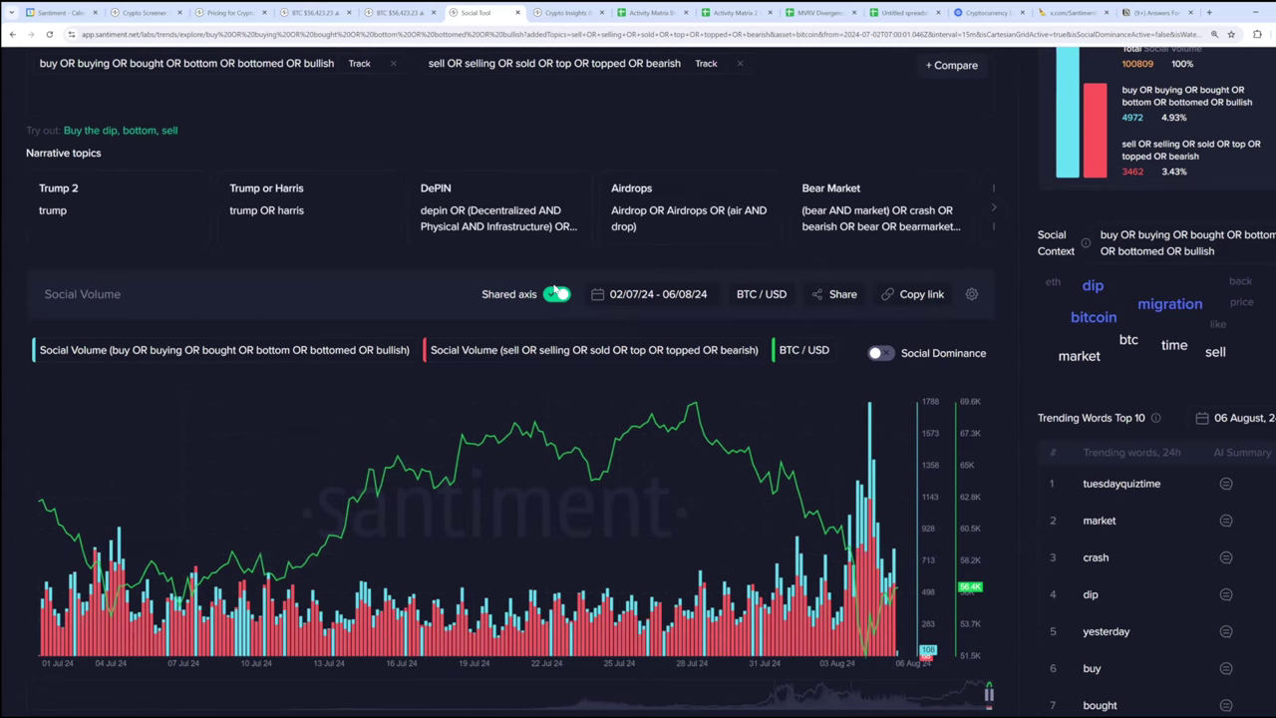
left_click(556, 295)
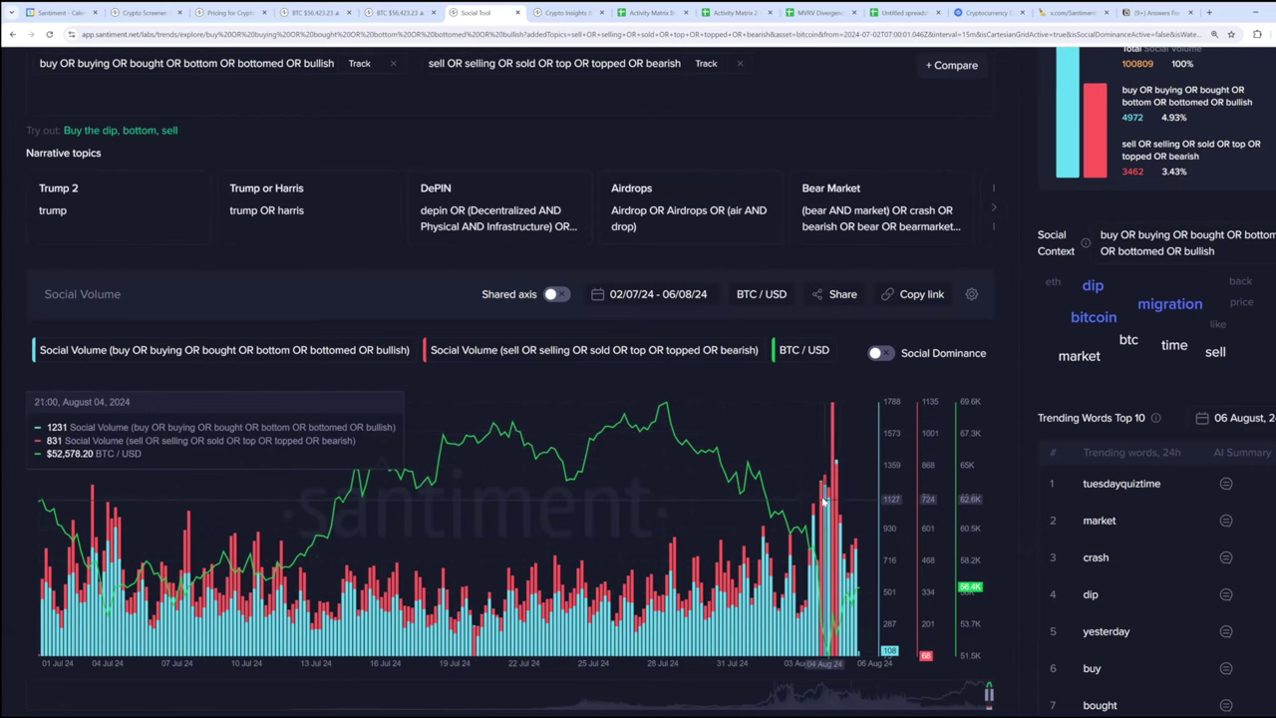
left_click(556, 294)
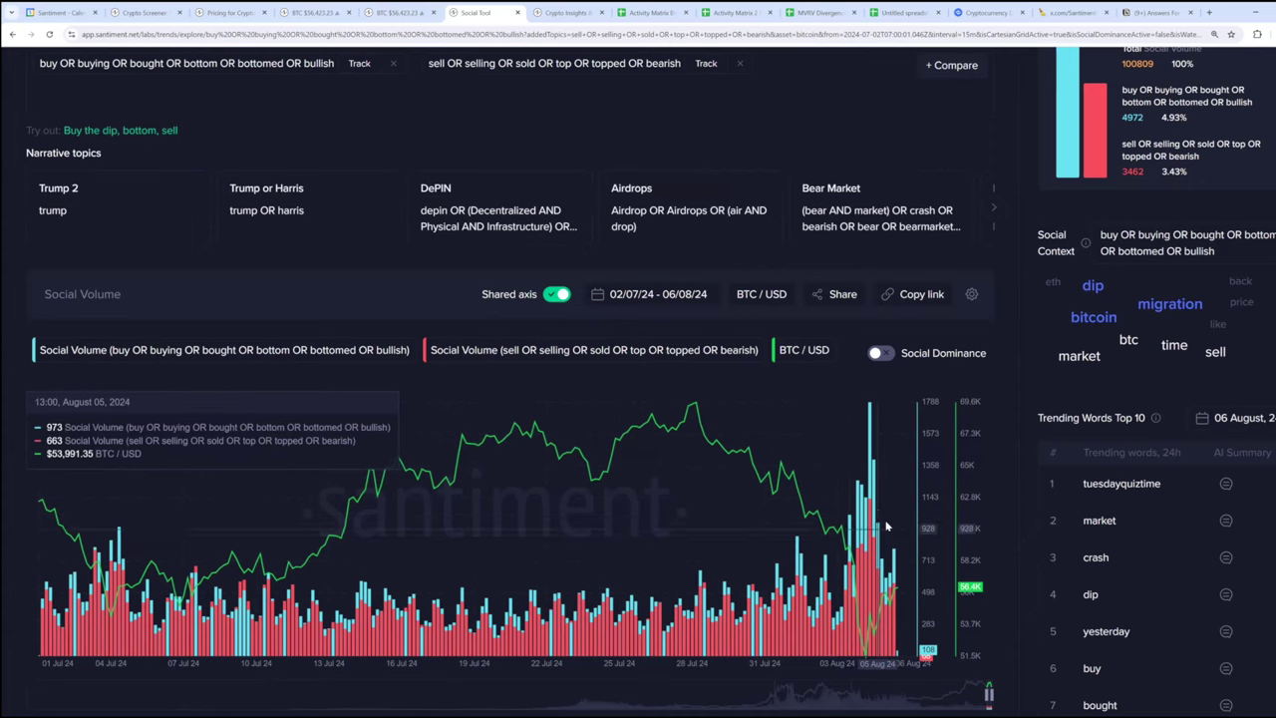
left_click(556, 295)
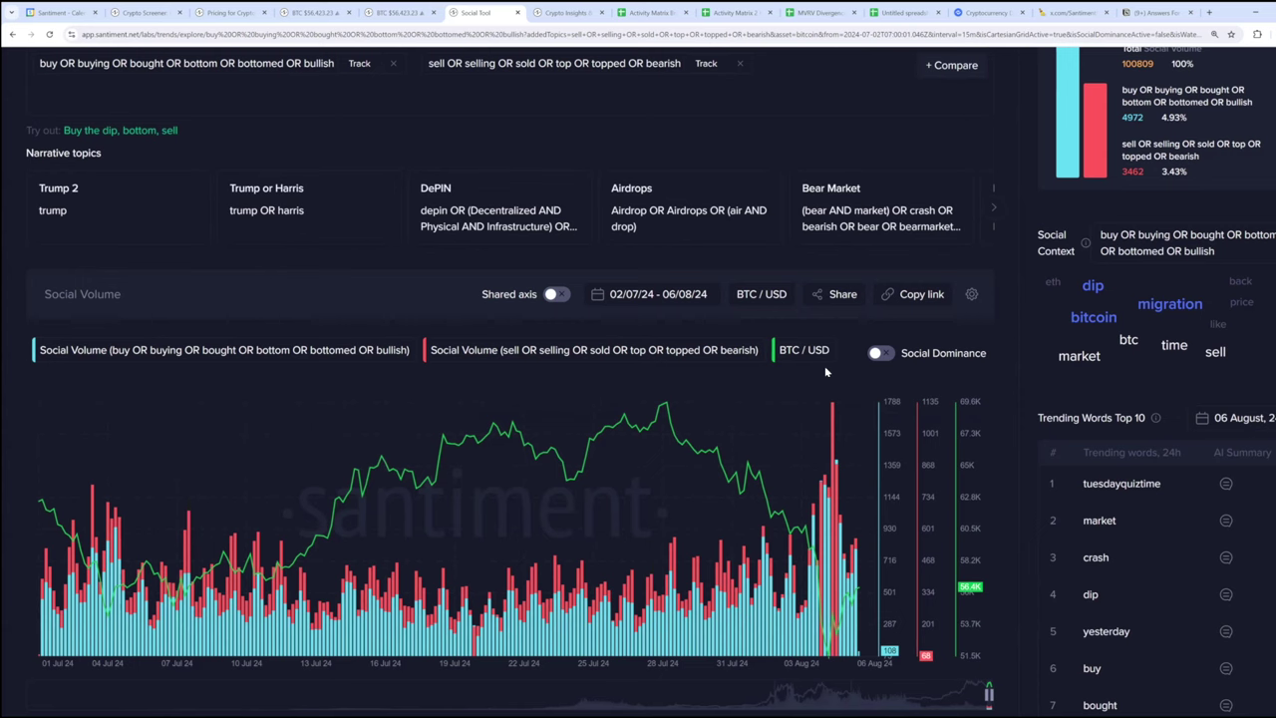
Show the BTC vs SPX vs Gold and Binance Funding Rate chart in full screen
left_click(399, 12)
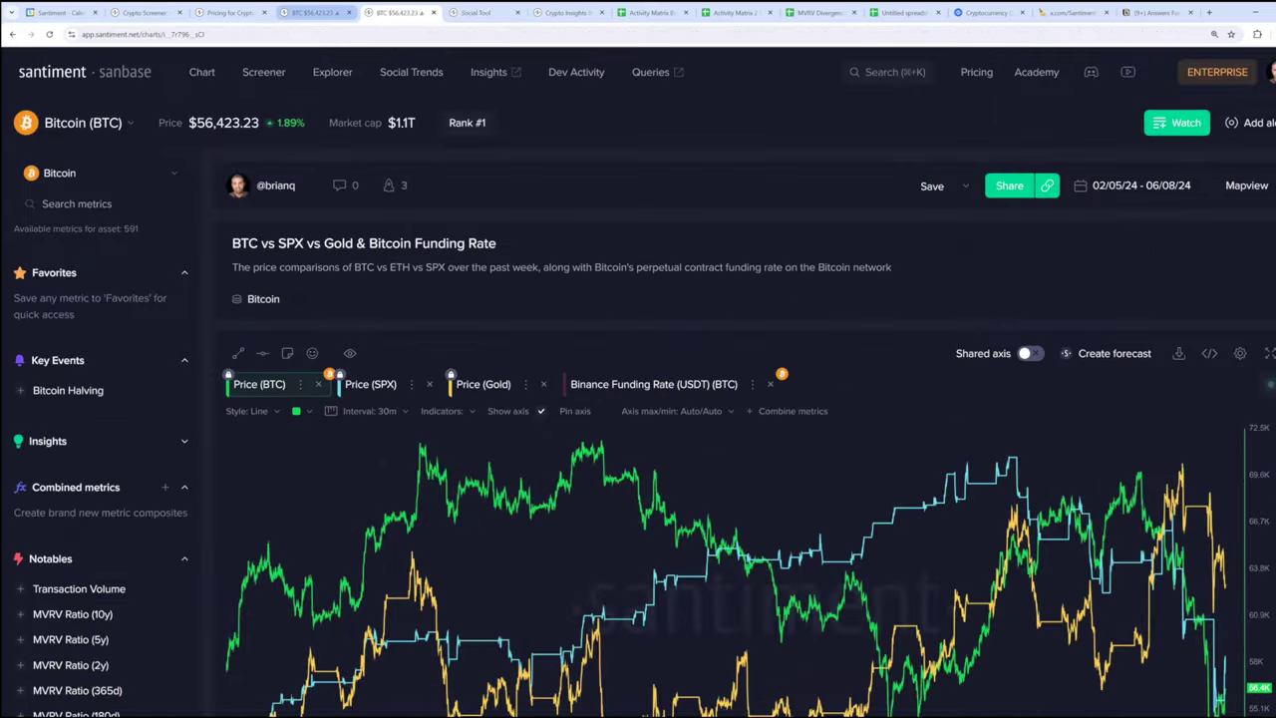
left_click(1269, 353)
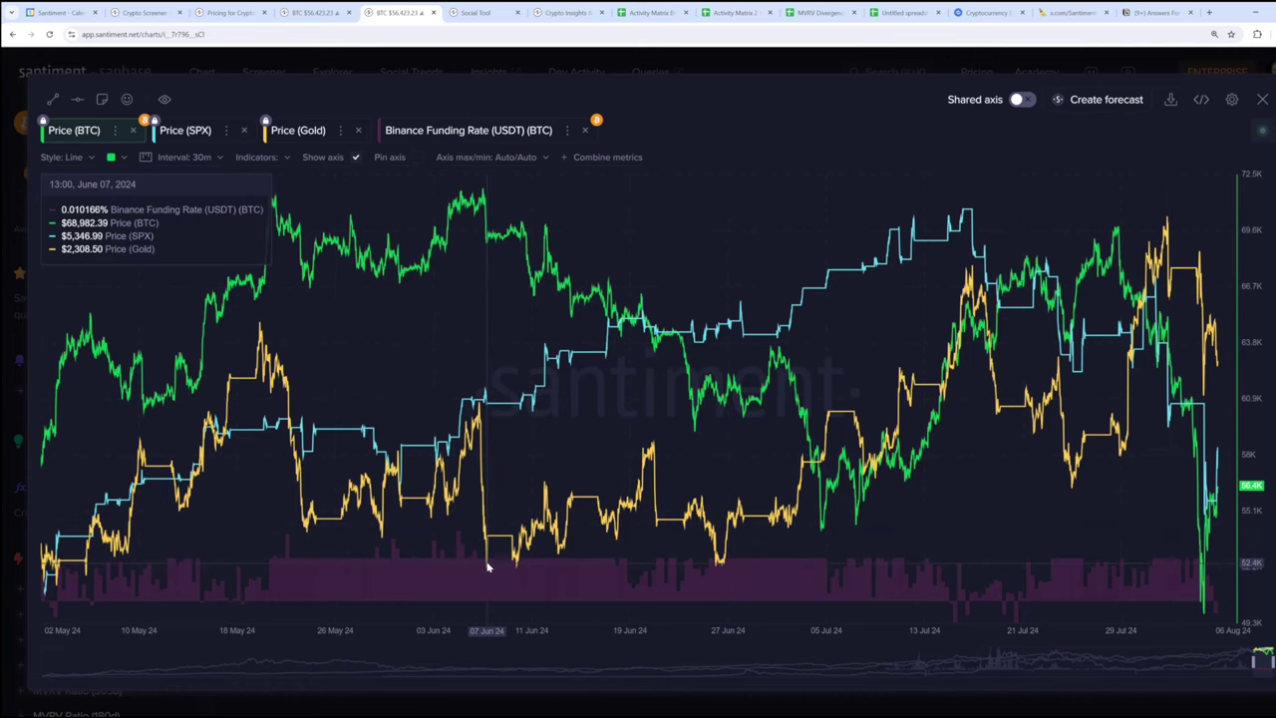
mouse_move(488, 566)
left_mouse_down()
mouse_move(584, 538)
mouse_move(1168, 466)
left_mouse_up()
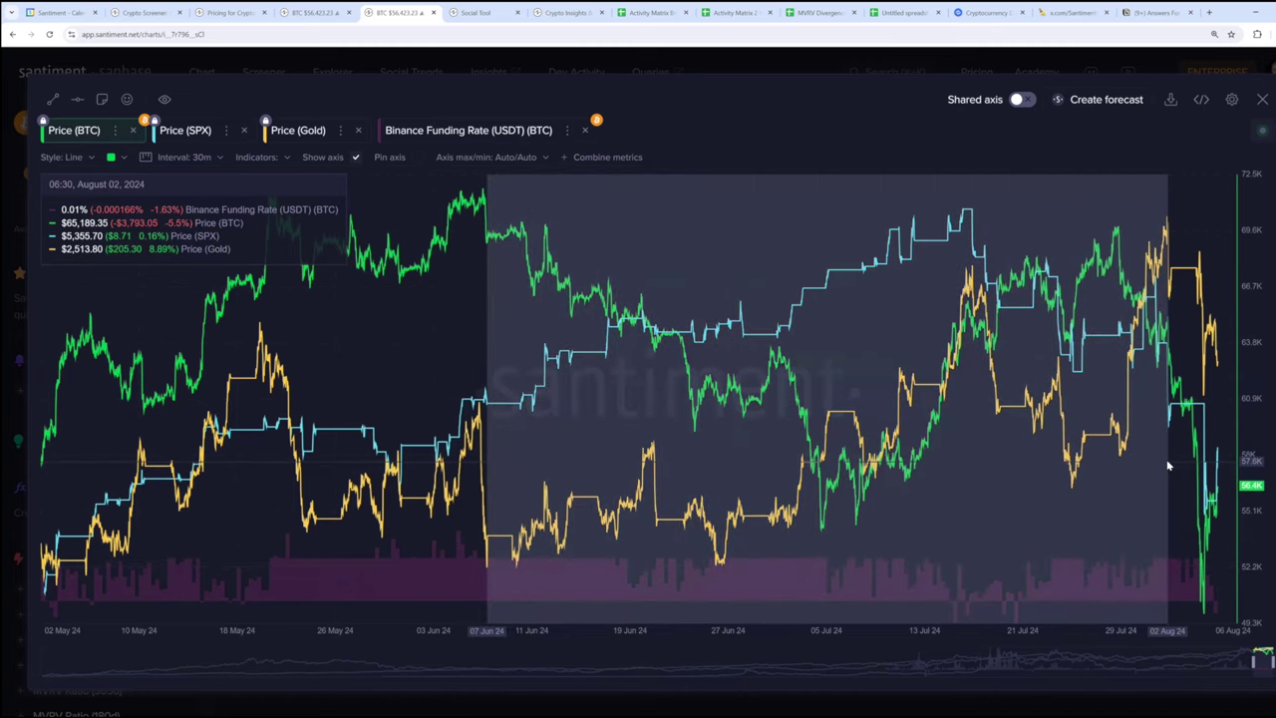
left_click_drag(1168, 466, 1164, 457)
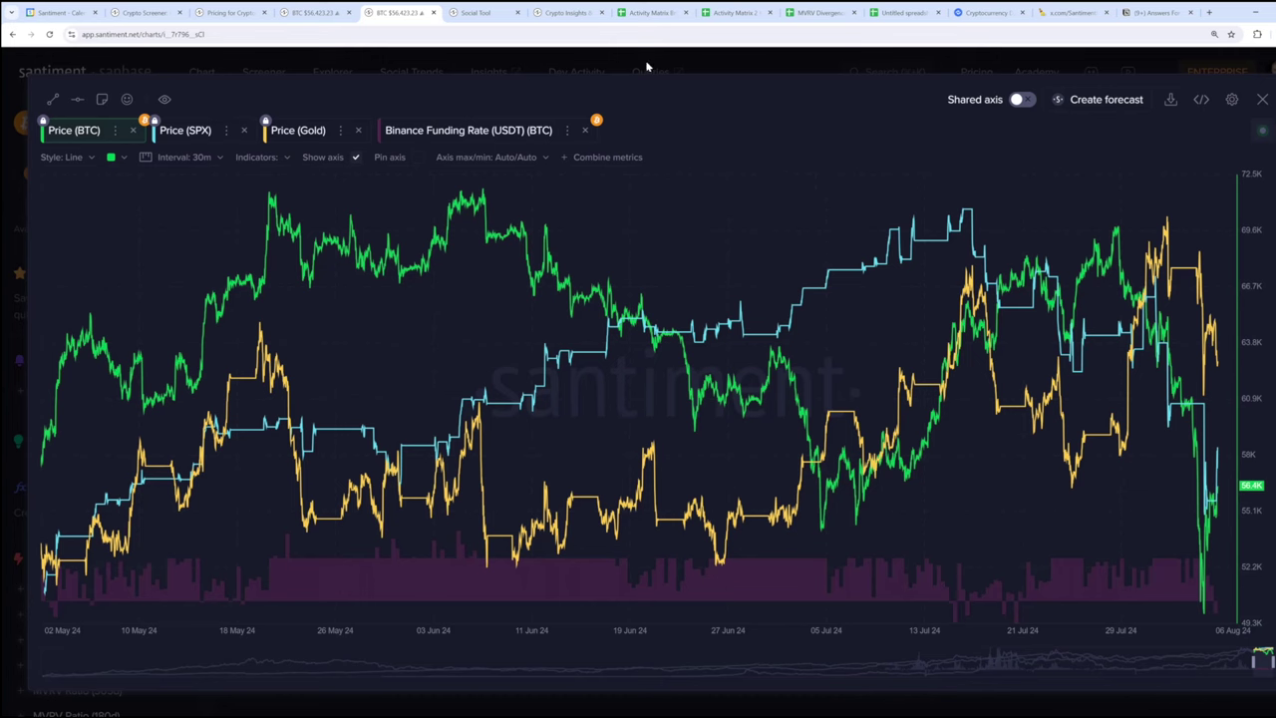
Remove both term chips and search social volume for (rate AND cuts) OR (rate AND cut)
left_click(439, 11)
scroll(345, 160, "up", 2)
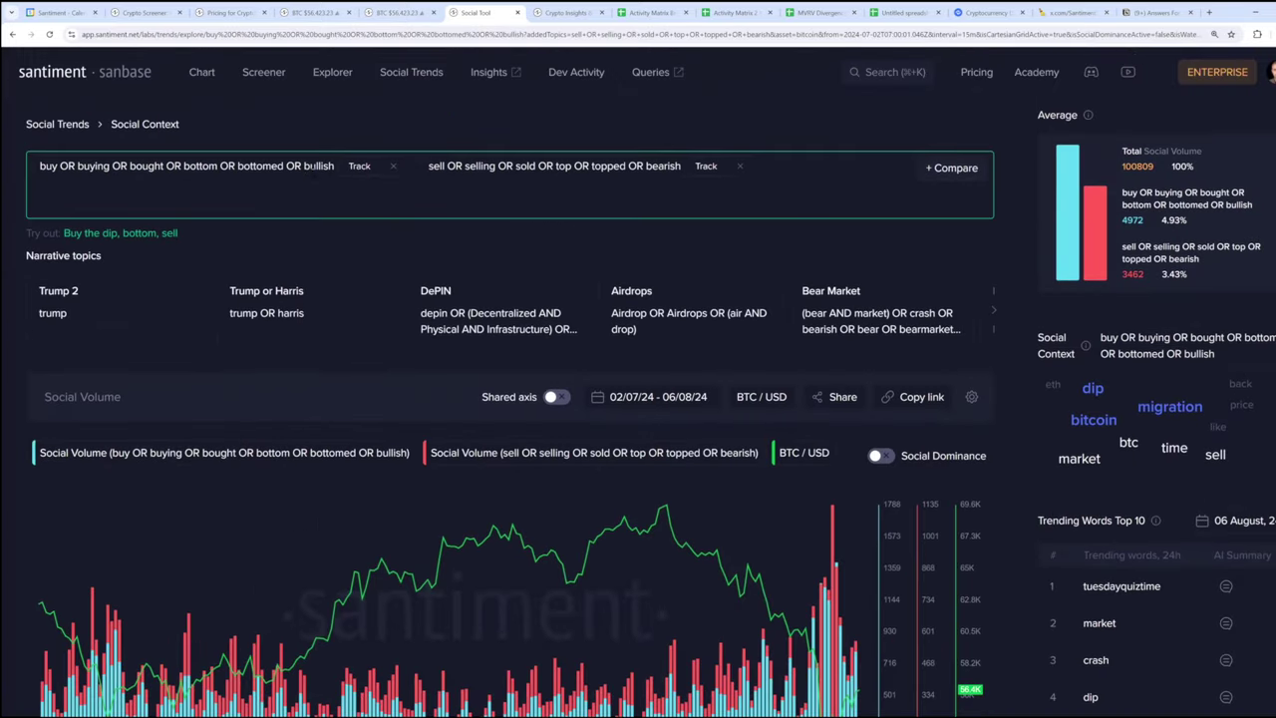
left_click(393, 166)
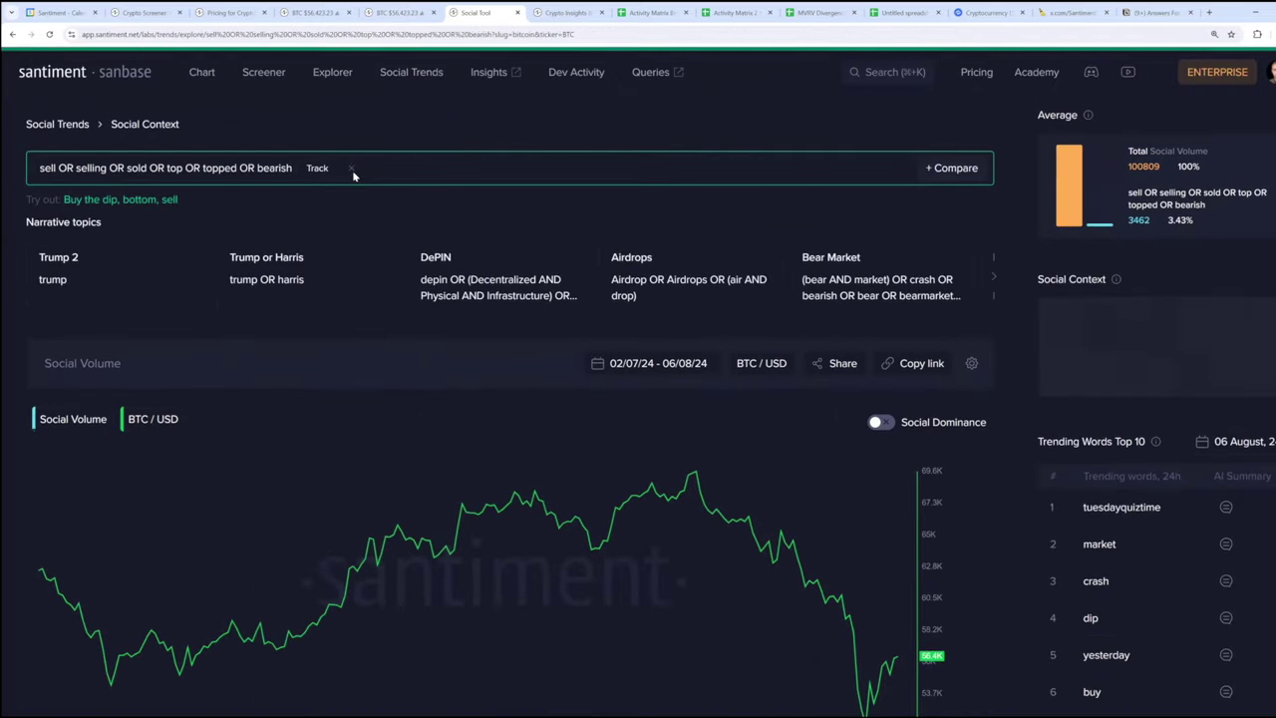
left_click(355, 166)
type("rate AND cuts)")
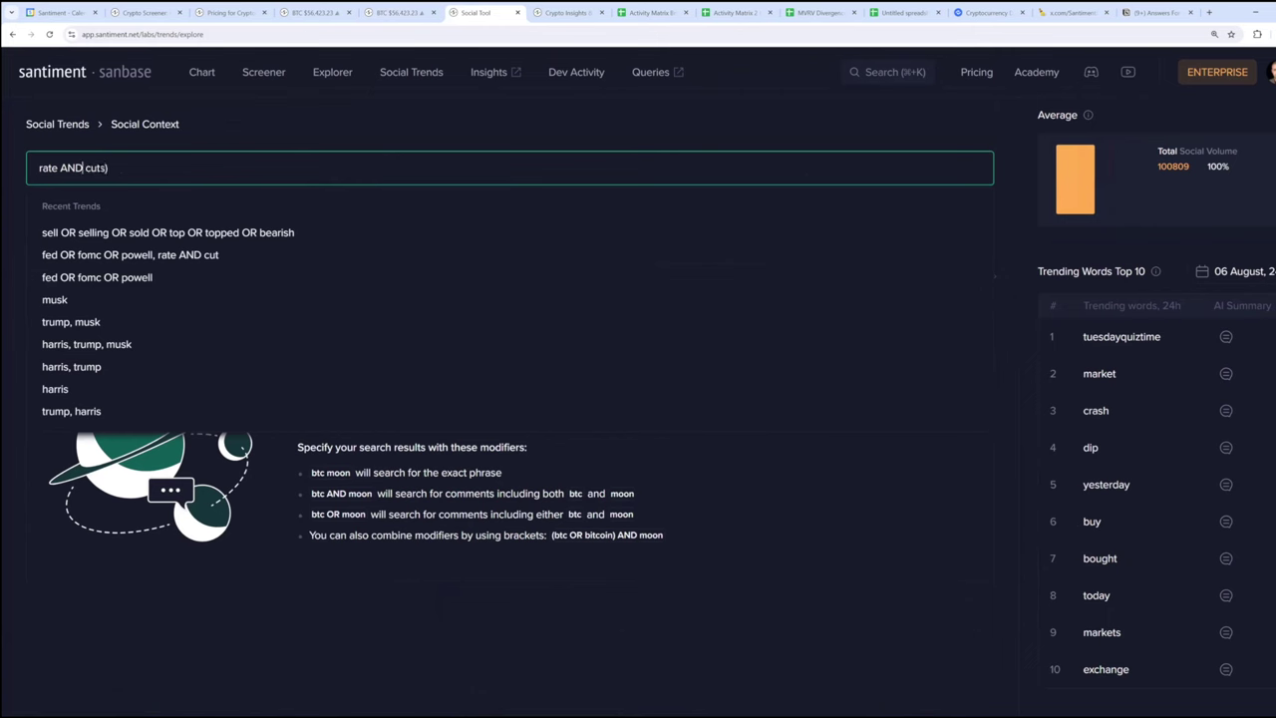
left_click(39, 167)
type("(rate AND cuts) OR (rate AND cut)")
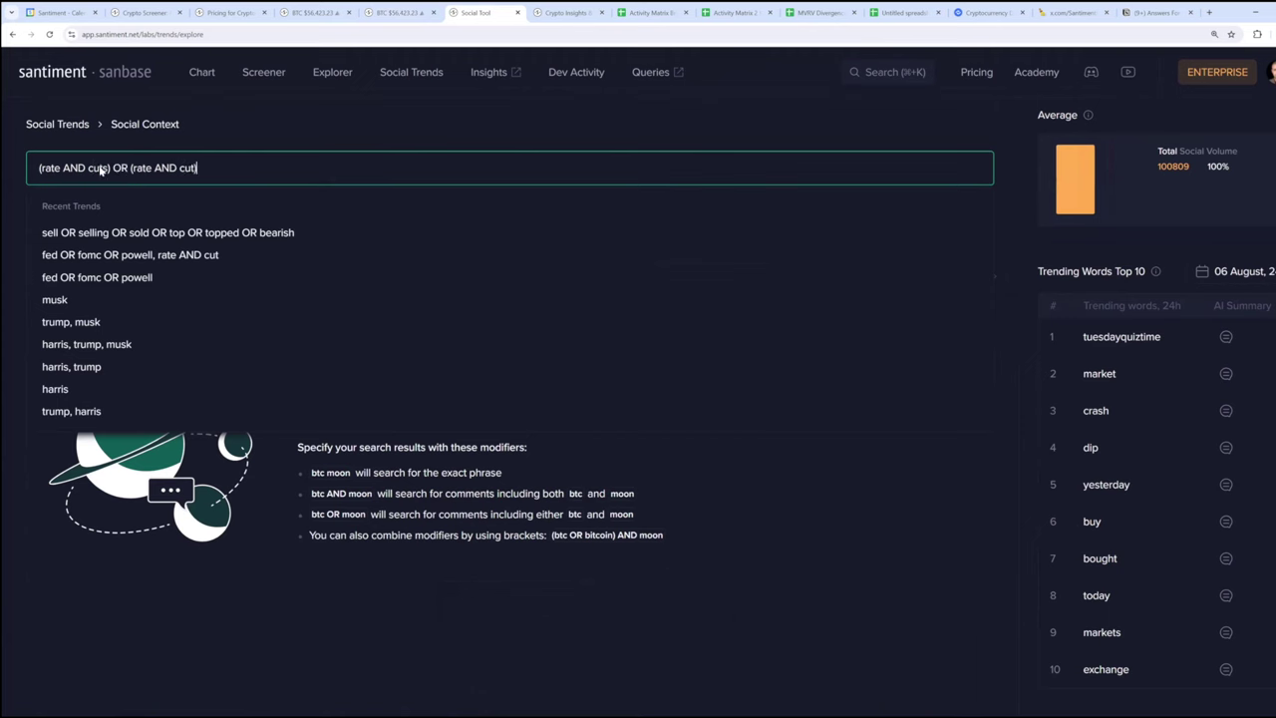
key("Return")
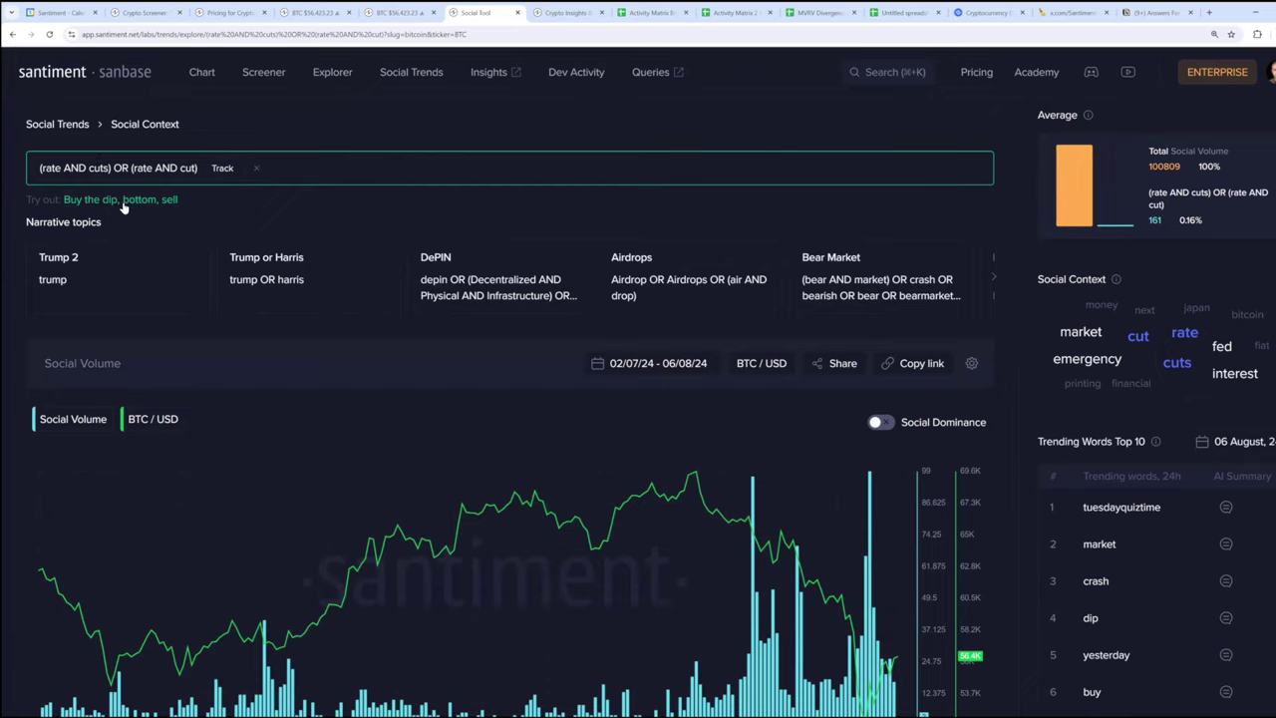
Close the full-screen comparison chart and change its asset from Bitcoin (BTC) to Ethereum (ETH)
scroll(599, 349, "down", 1)
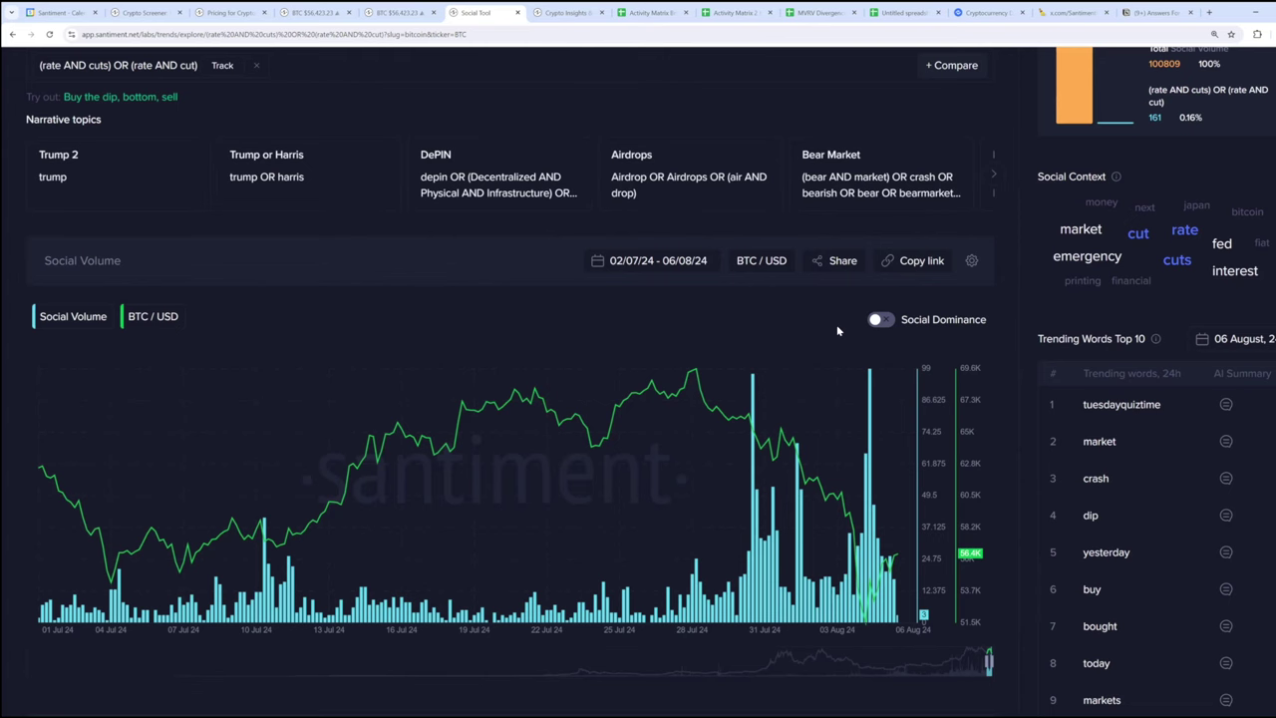
left_click(388, 10)
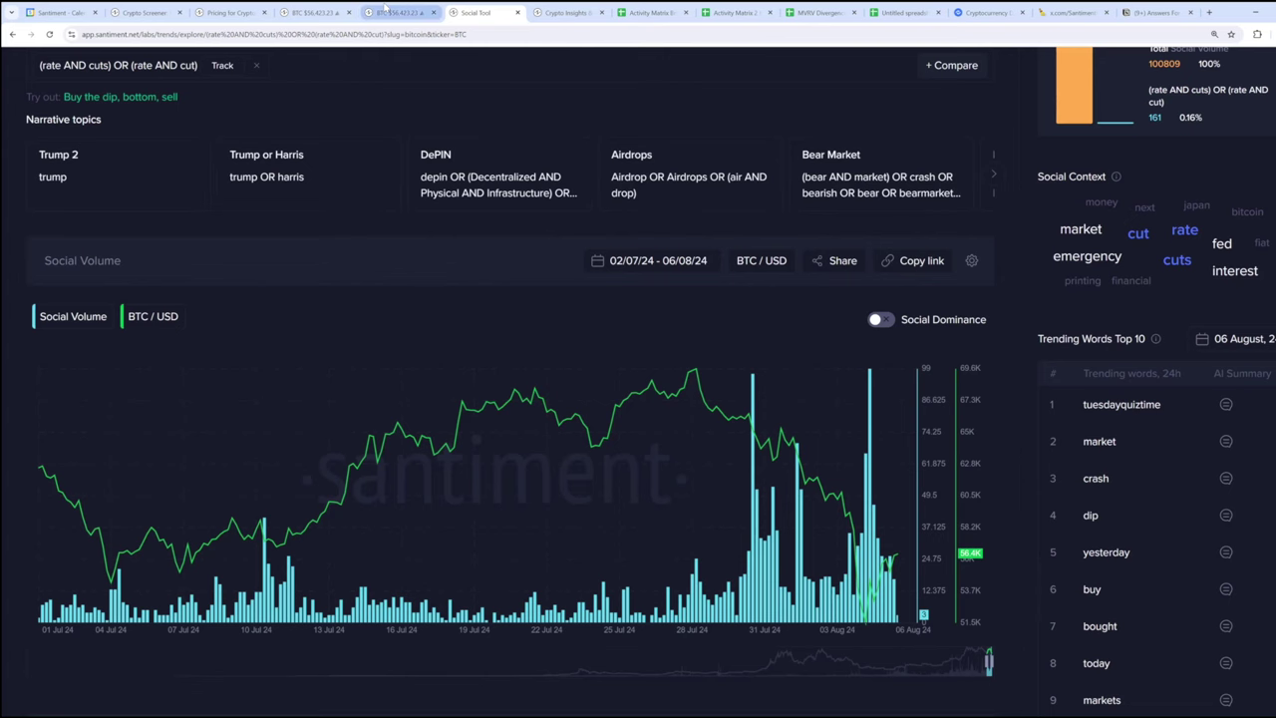
left_click(617, 77)
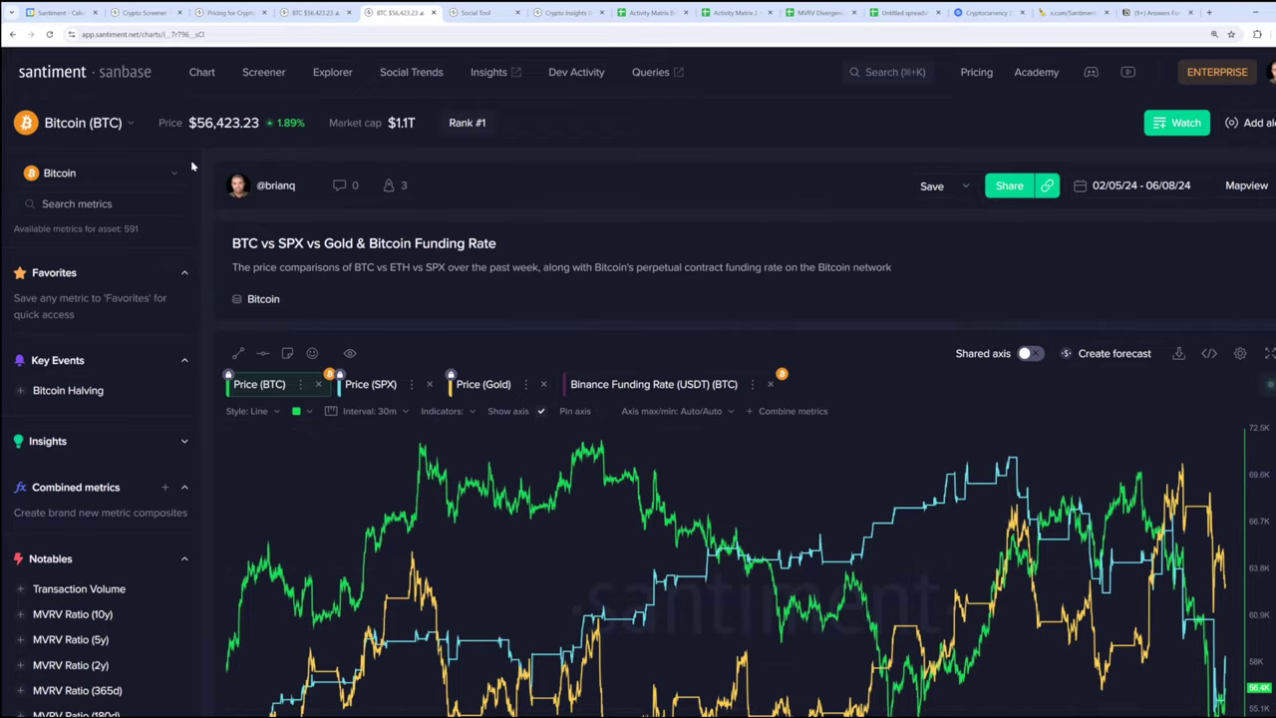
left_click(80, 122)
left_click(556, 543)
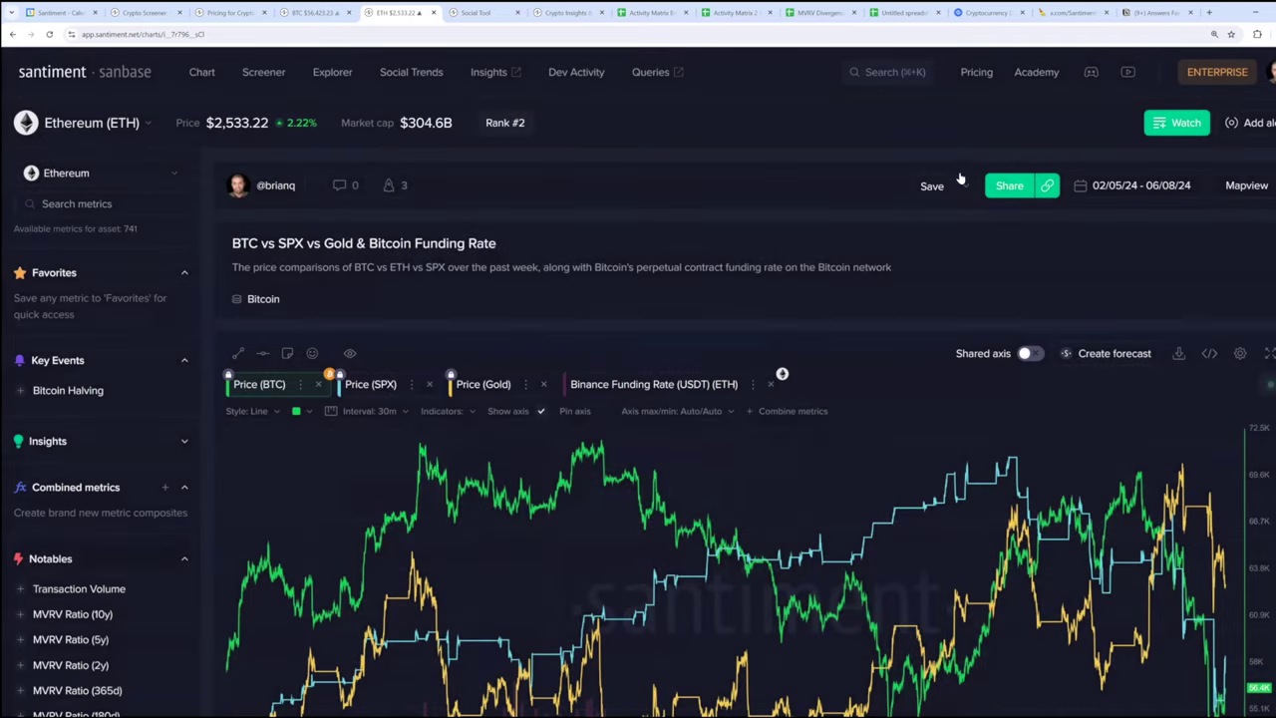
left_click(963, 186)
Load the saved 'Main' chart layout for ETH with Price, Volume and Transaction Volume
left_click(955, 312)
type("mai")
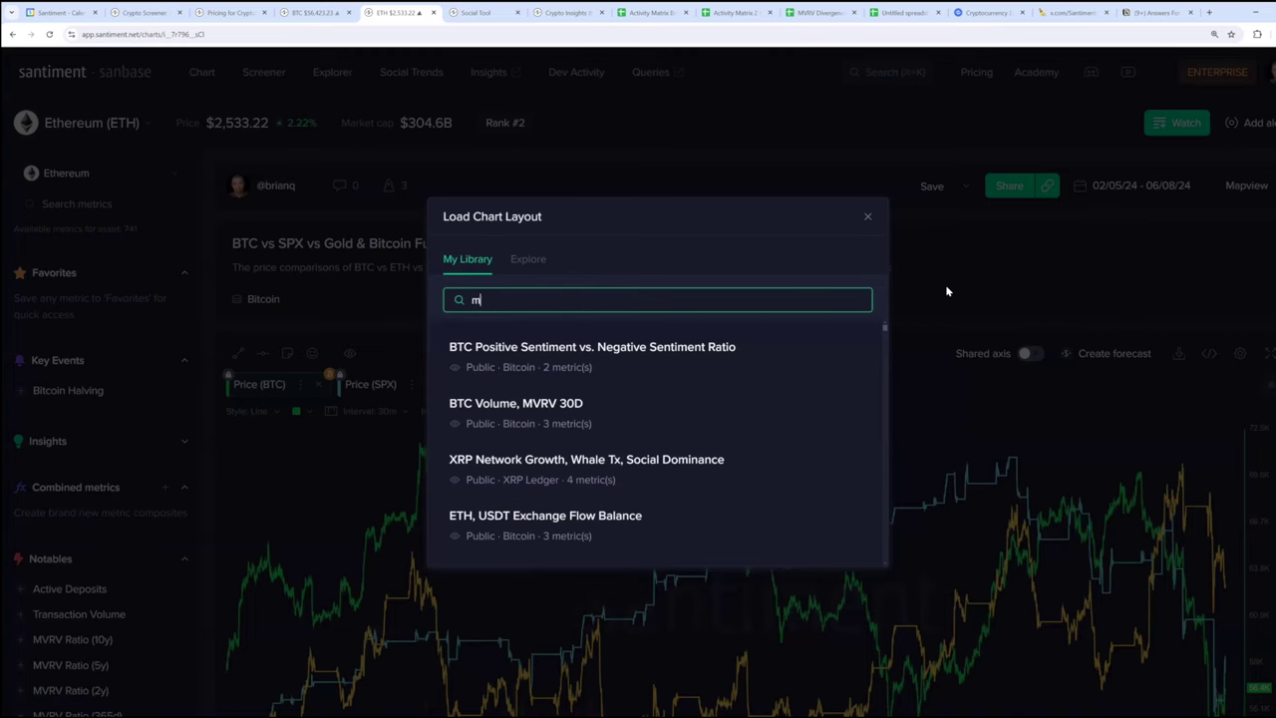
left_click(592, 346)
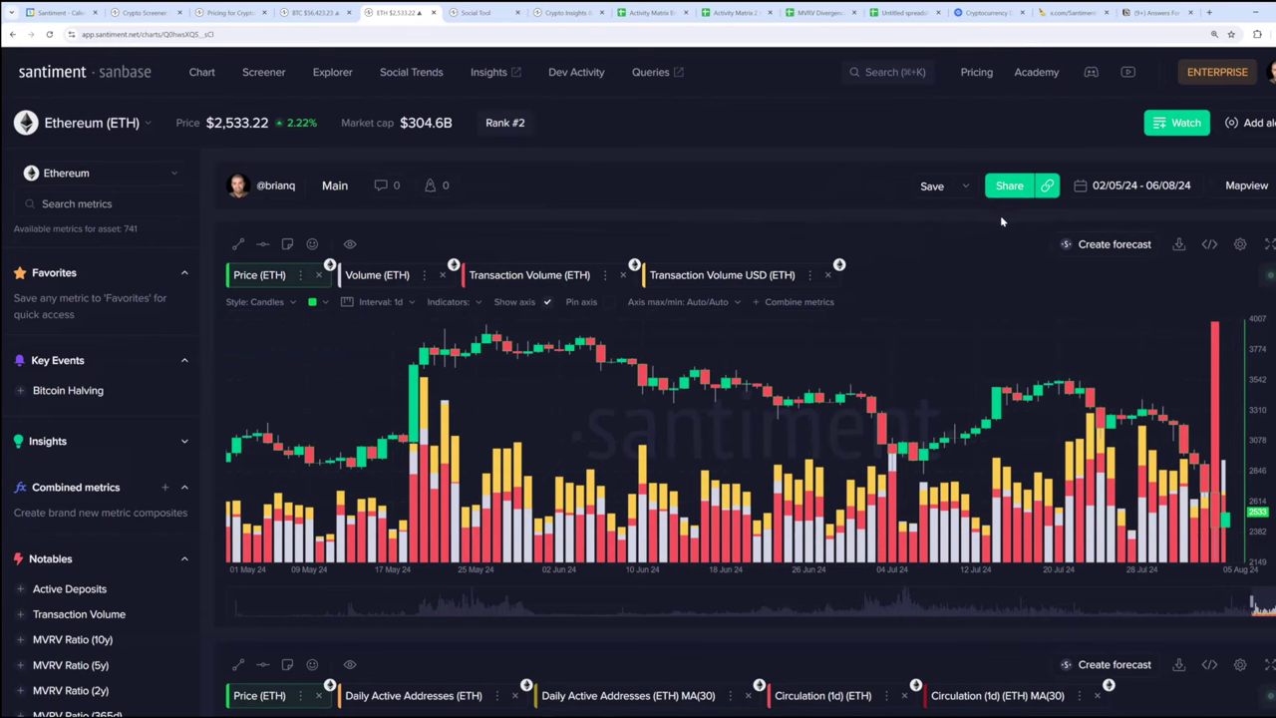
scroll(1016, 221, "down", 1)
scroll(1024, 225, "up", 2)
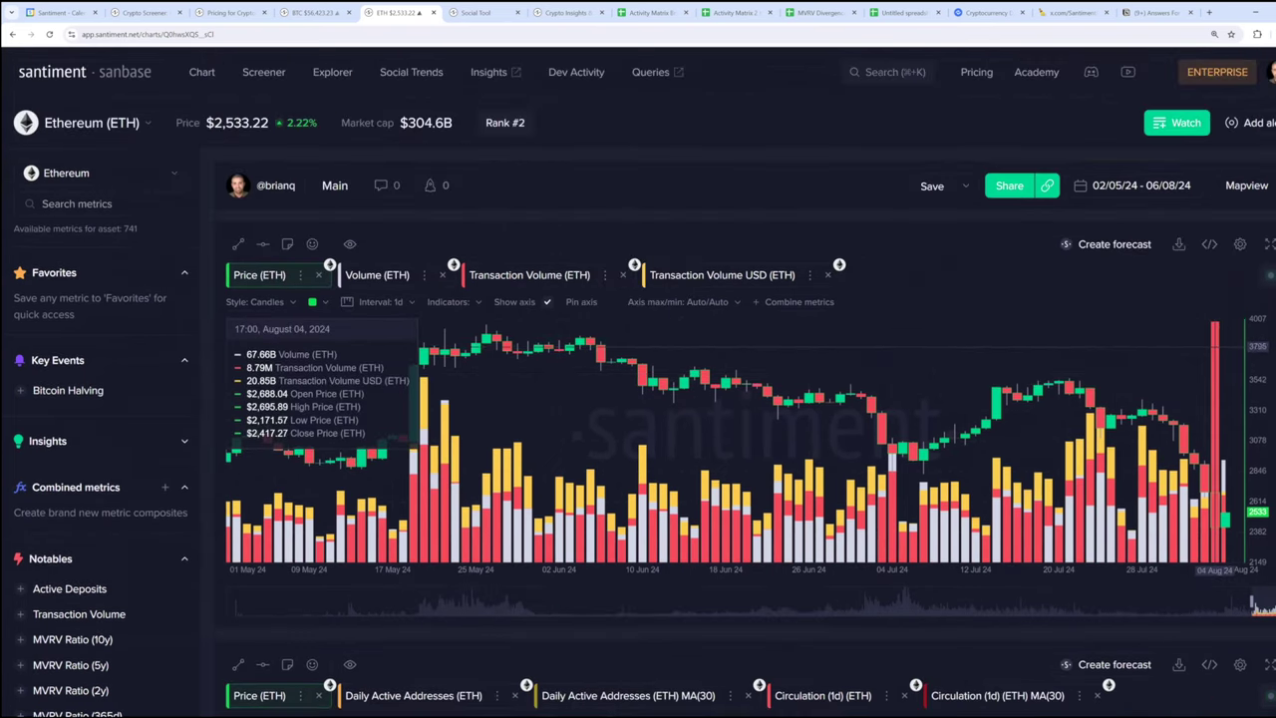
scroll(748, 399, "down", 4)
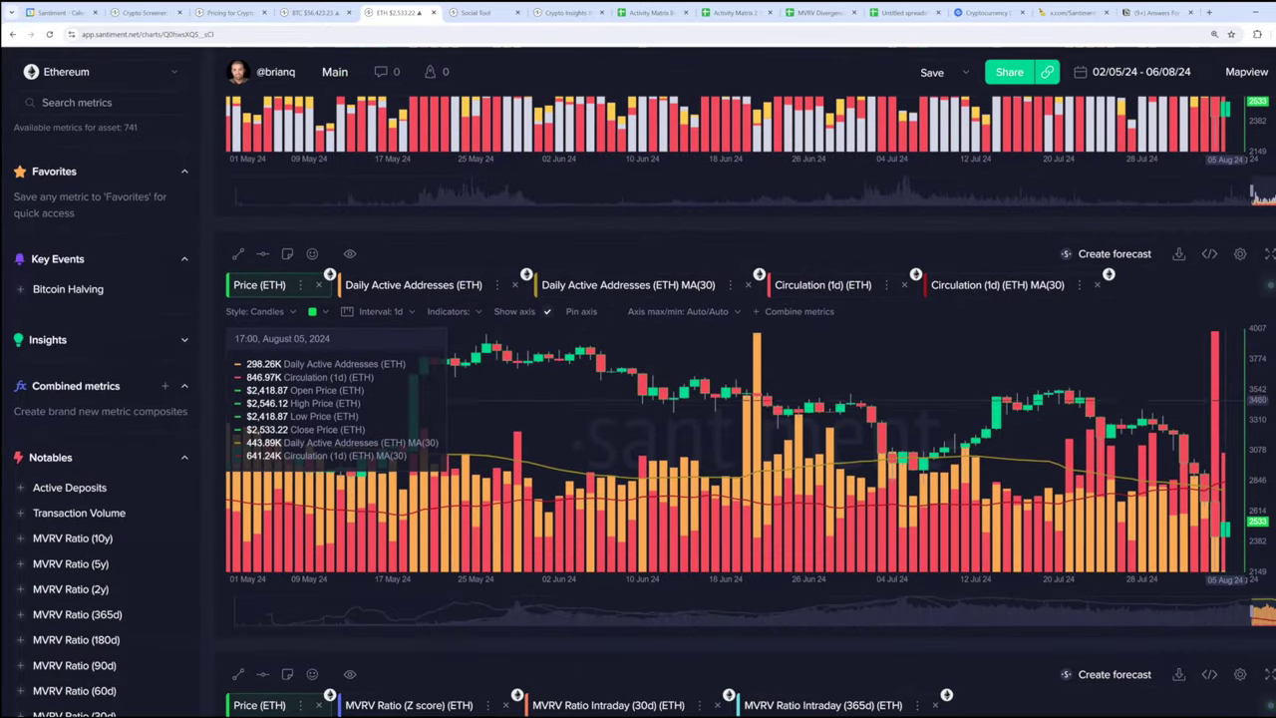
scroll(747, 398, "up", 3)
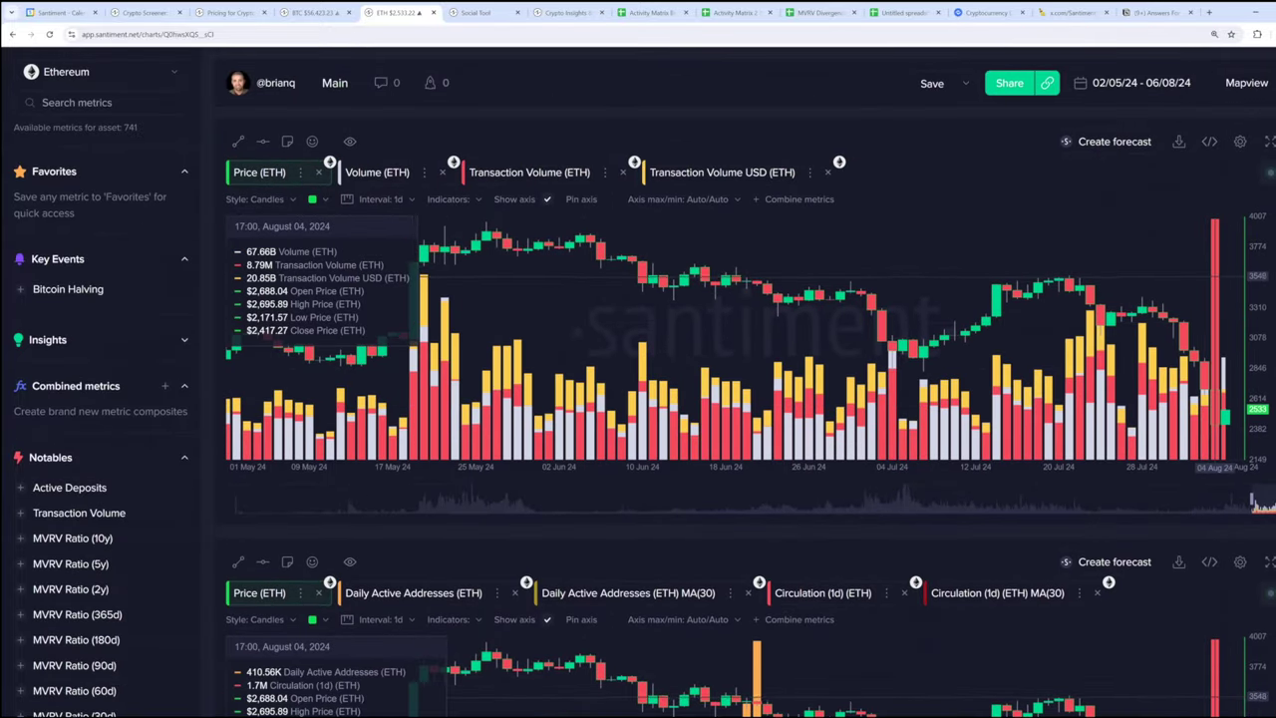
scroll(747, 398, "down", 2)
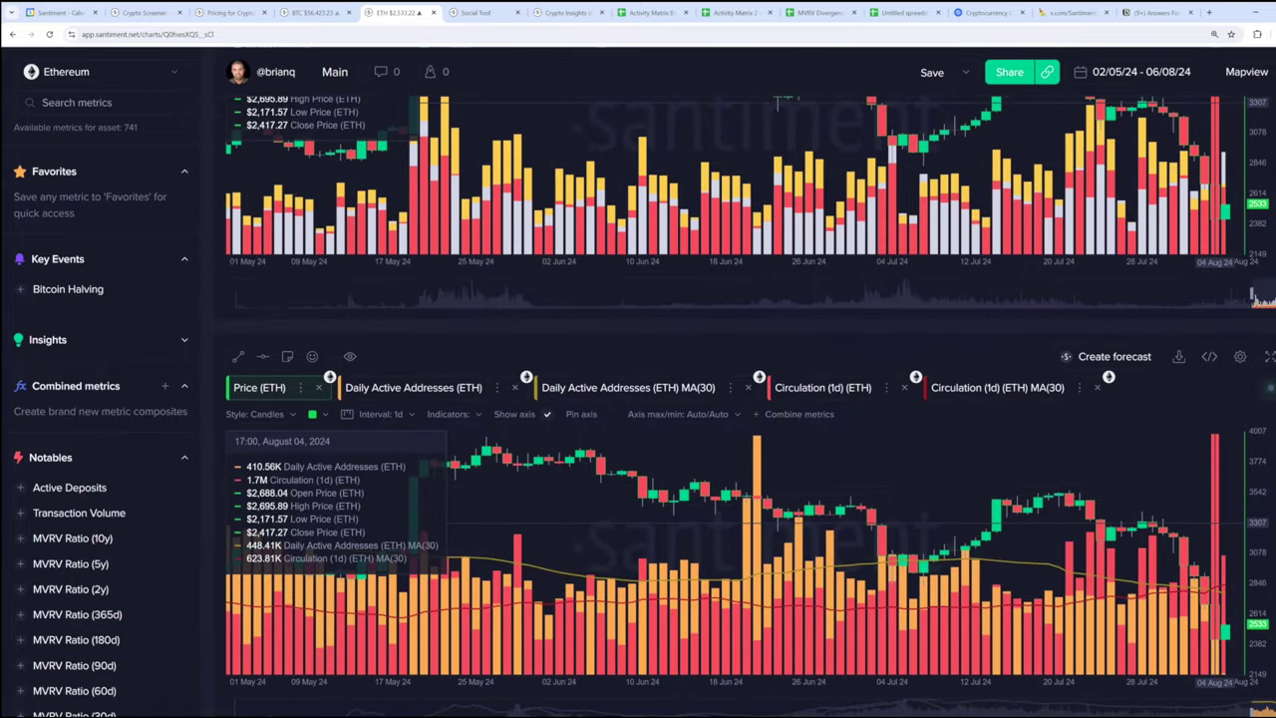
scroll(747, 399, "down", 2)
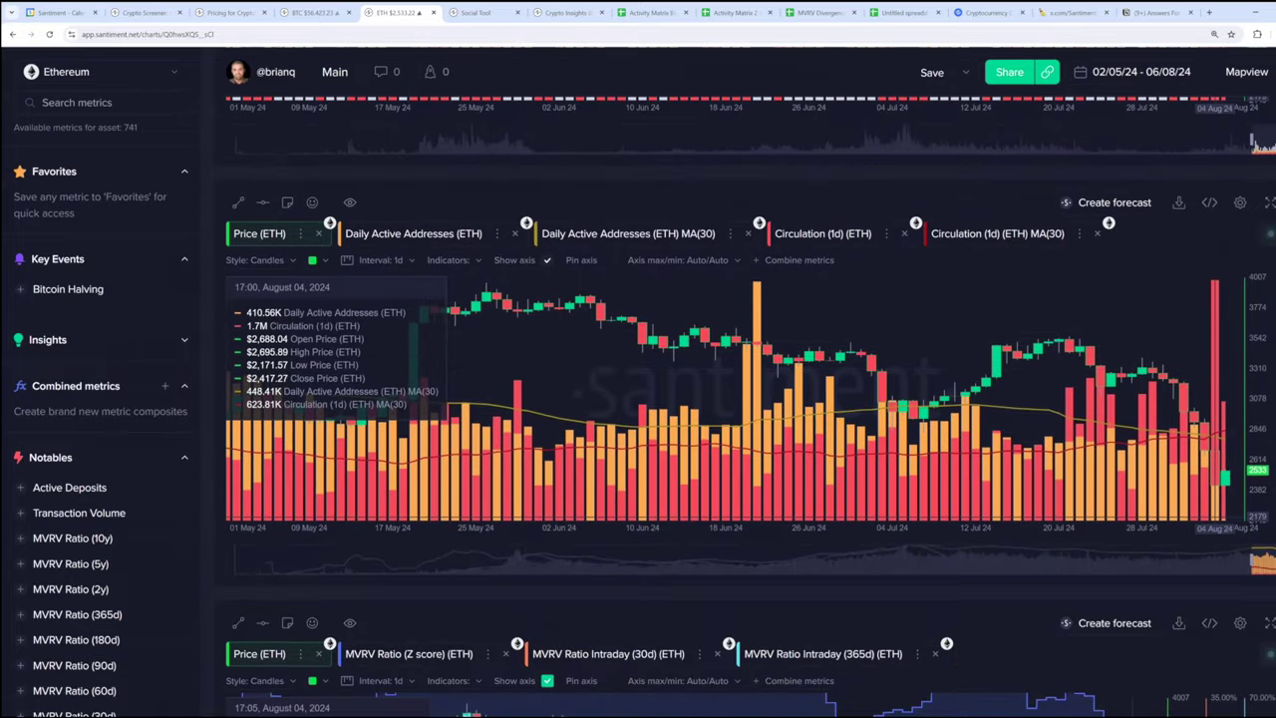
scroll(747, 399, "down", 2)
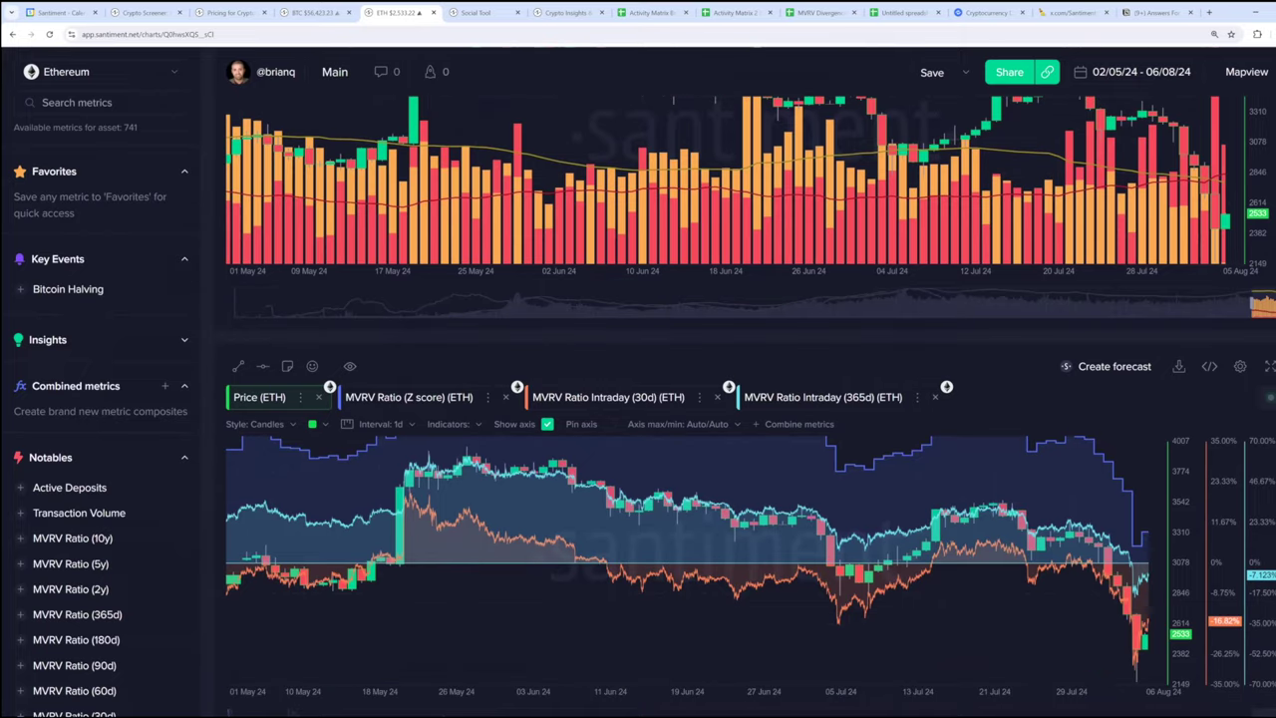
left_click(1269, 366)
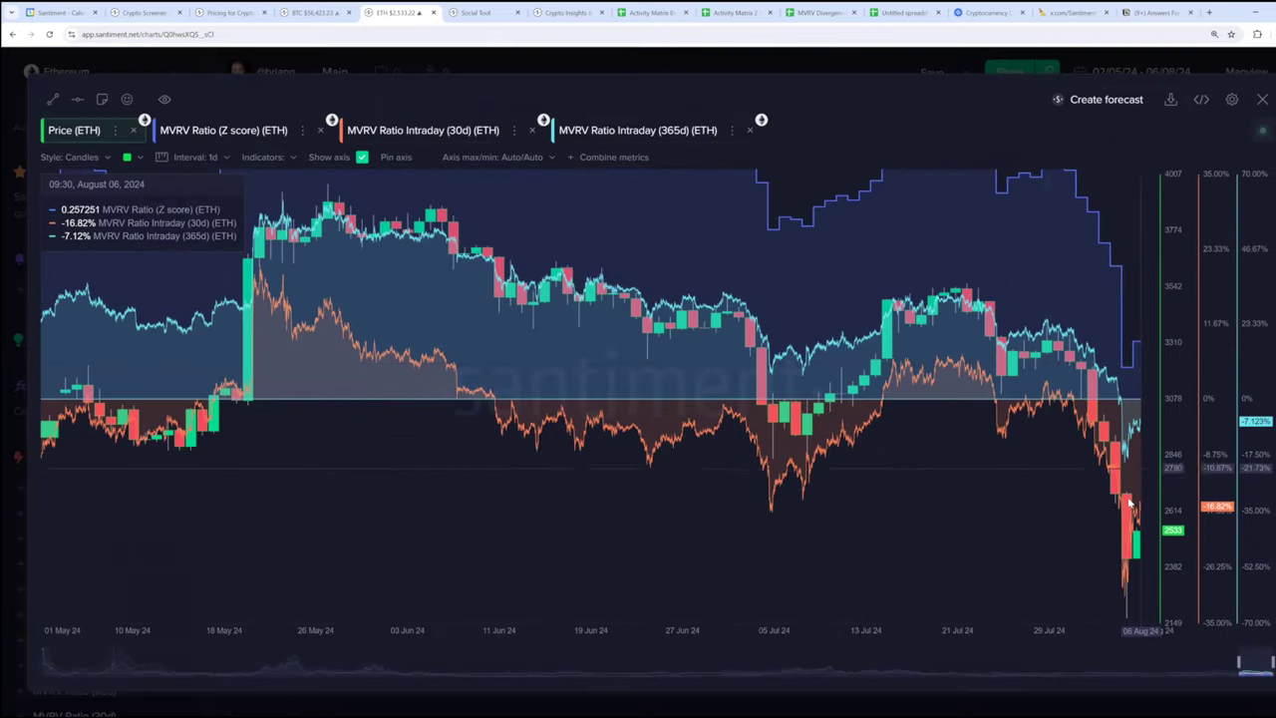
left_click(820, 78)
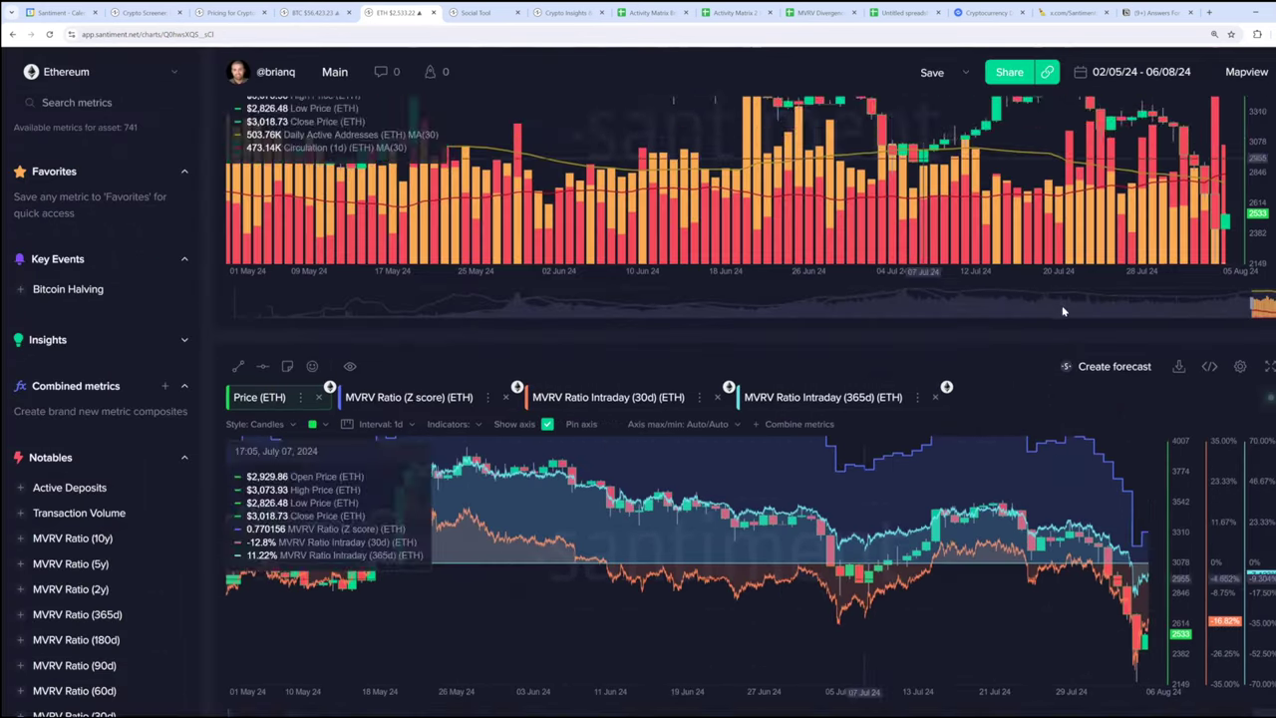
scroll(1077, 308, "down", 4)
scroll(1077, 313, "down", 1)
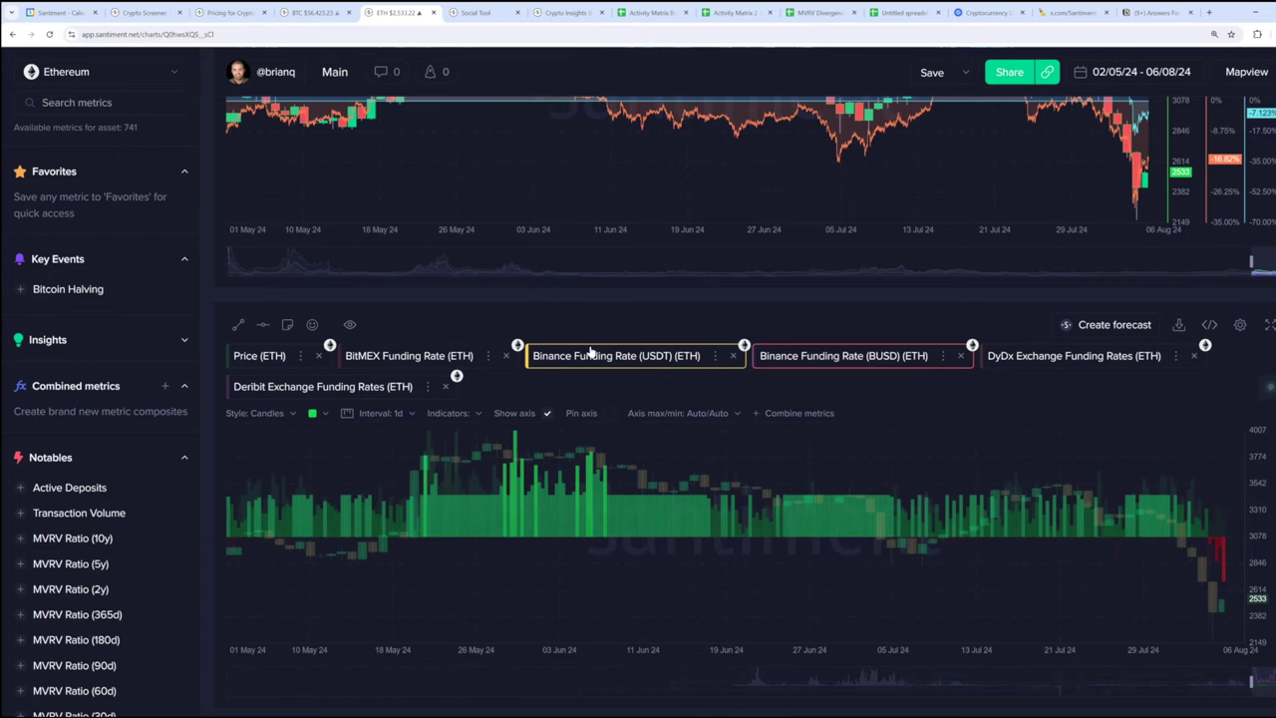
scroll(628, 322, "down", 4)
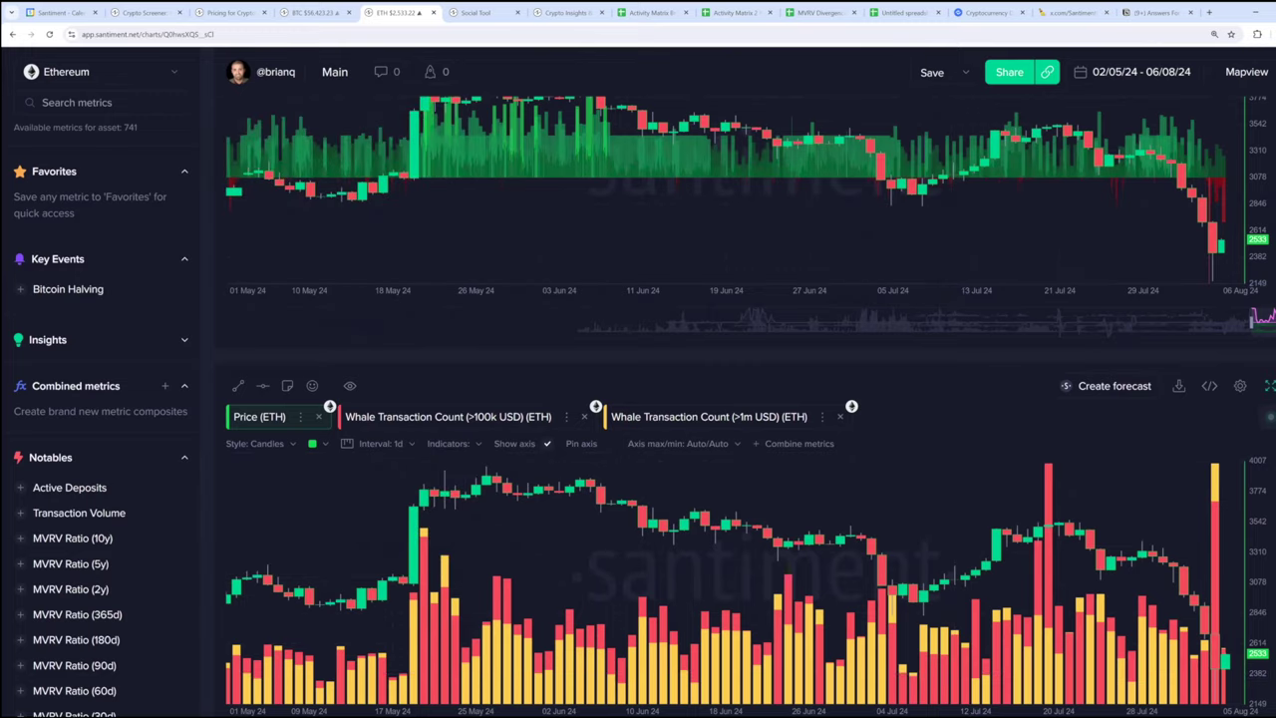
left_click(1269, 385)
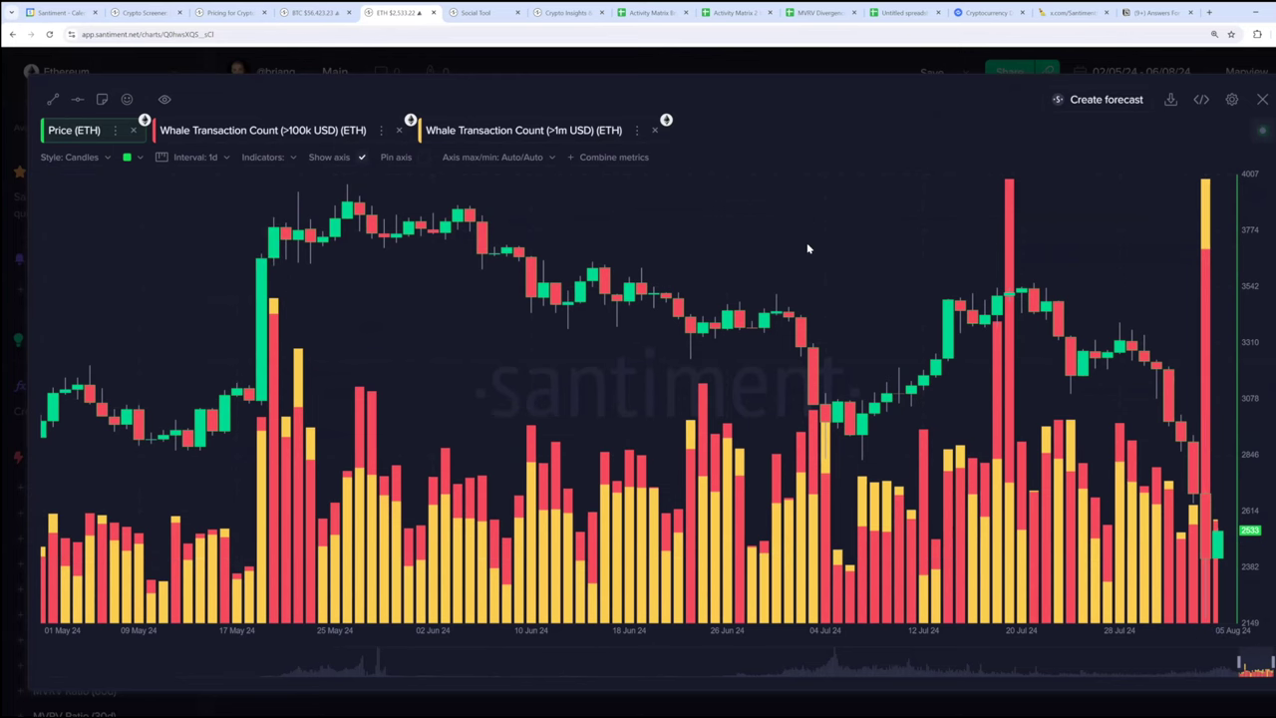
Exit the enlarged whale transaction chart back to the ETH Supply Distribution dashboard
key("Escape")
Isolate the [1,000 - 10,000) coins tier on the ETH Supply Distribution chart and view it fullscreen
scroll(924, 351, "down", 6)
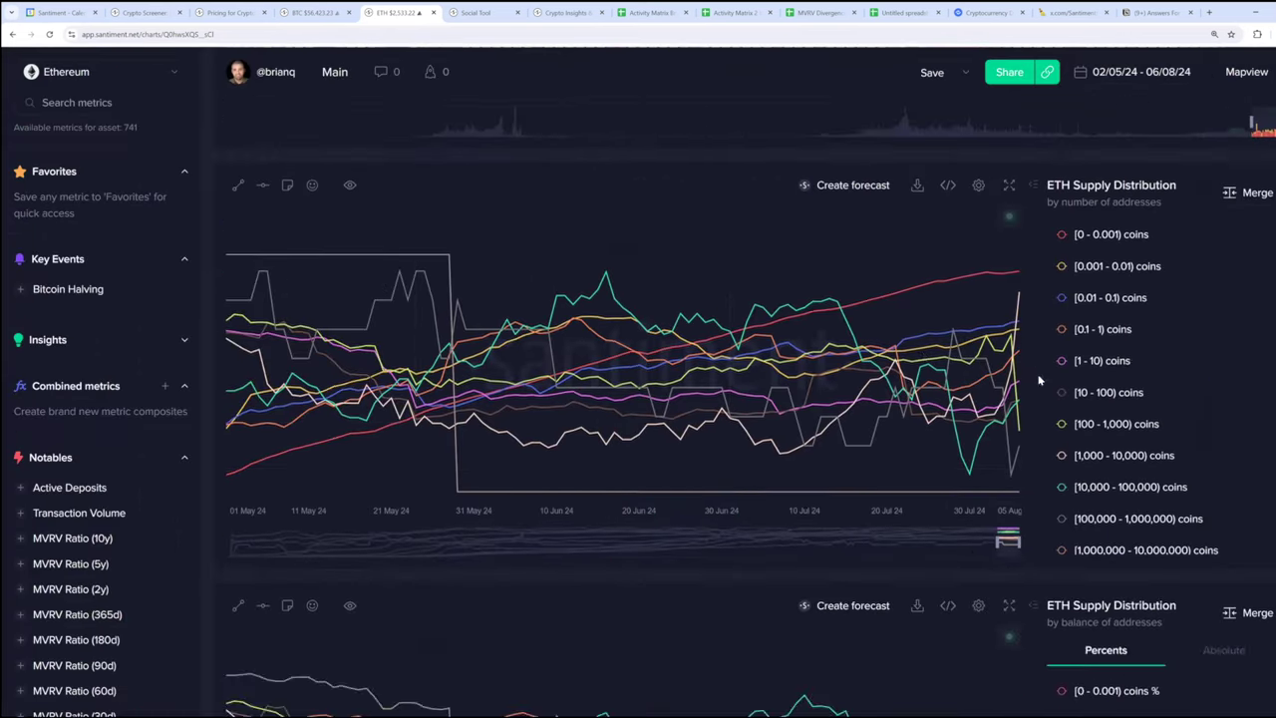
scroll(957, 358, "up", 1)
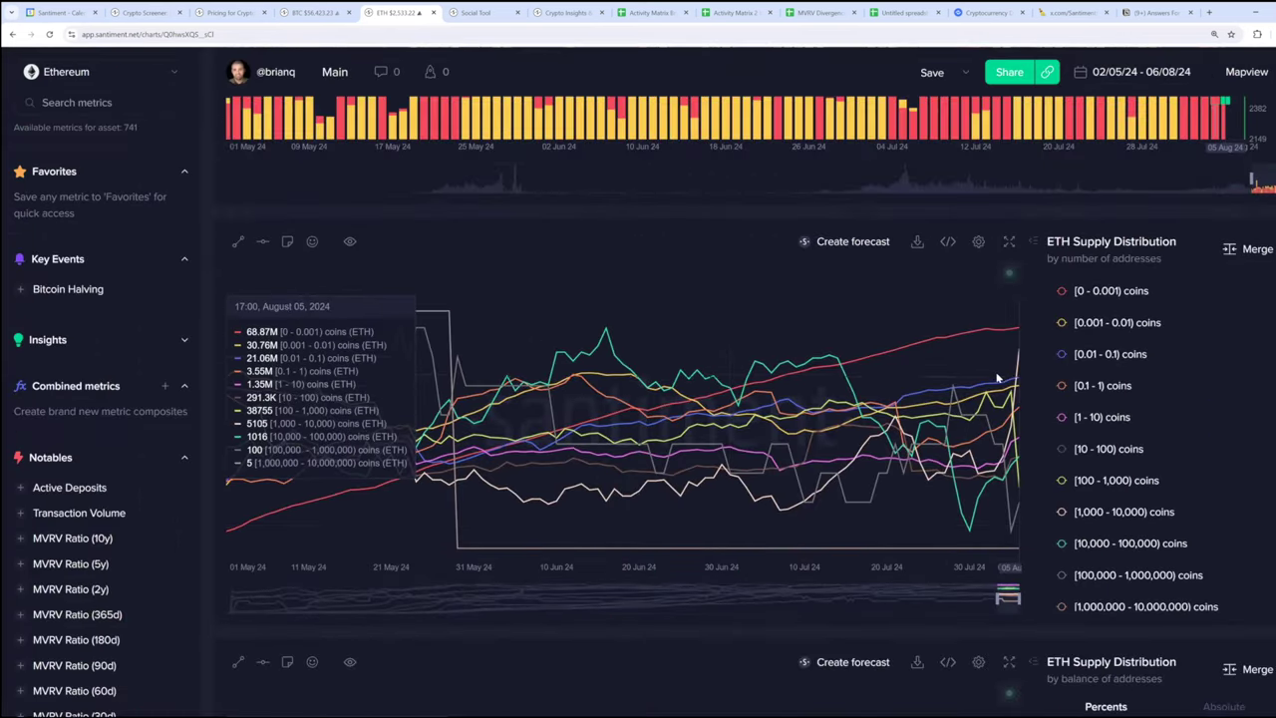
left_click(1121, 513)
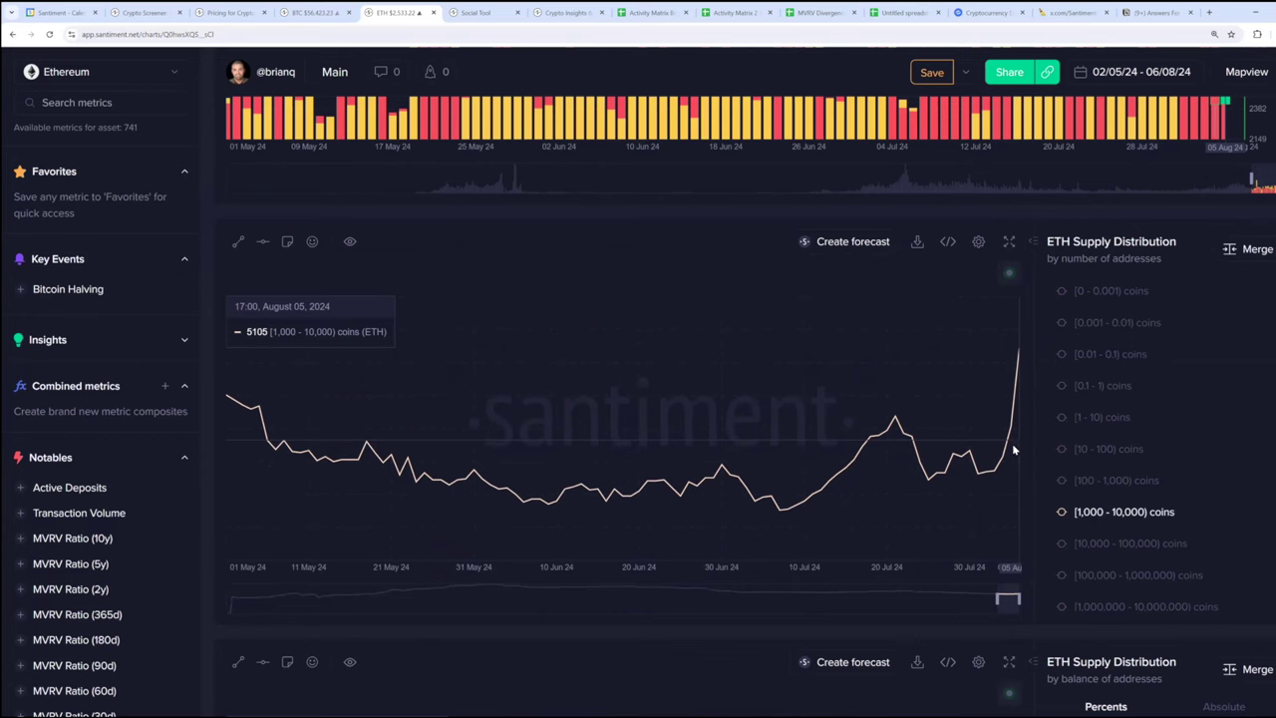
left_click(1009, 243)
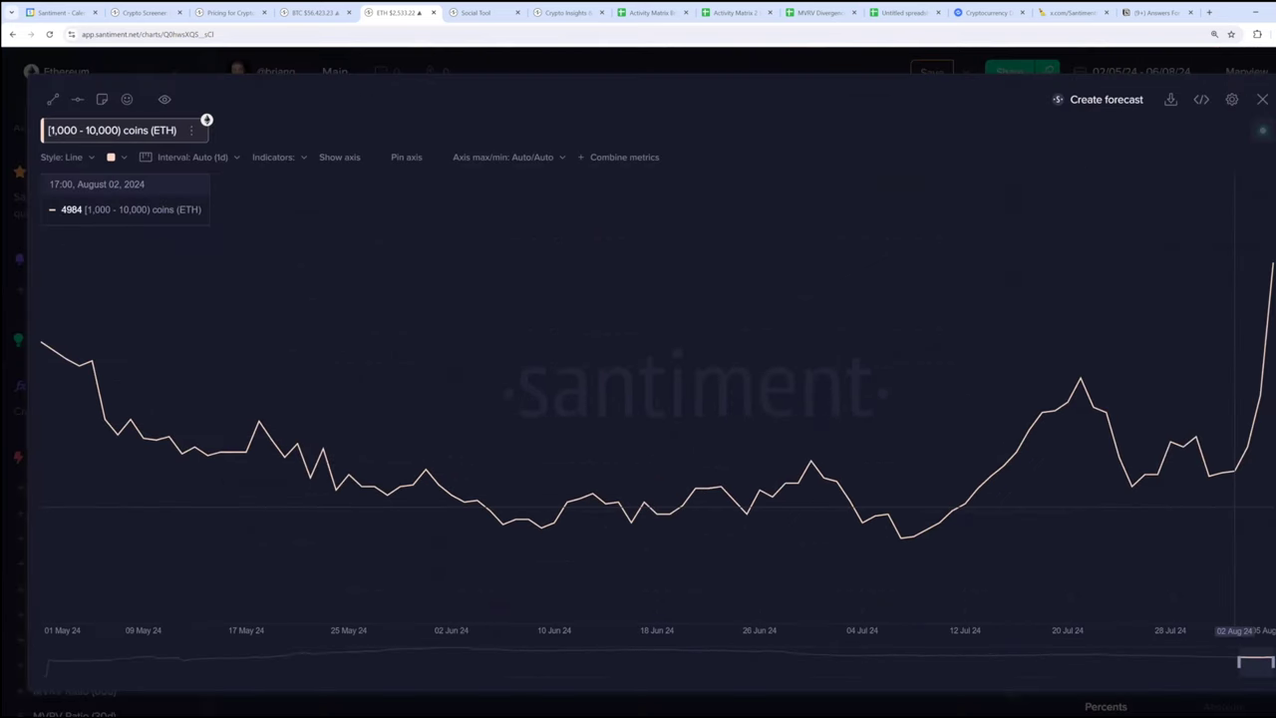